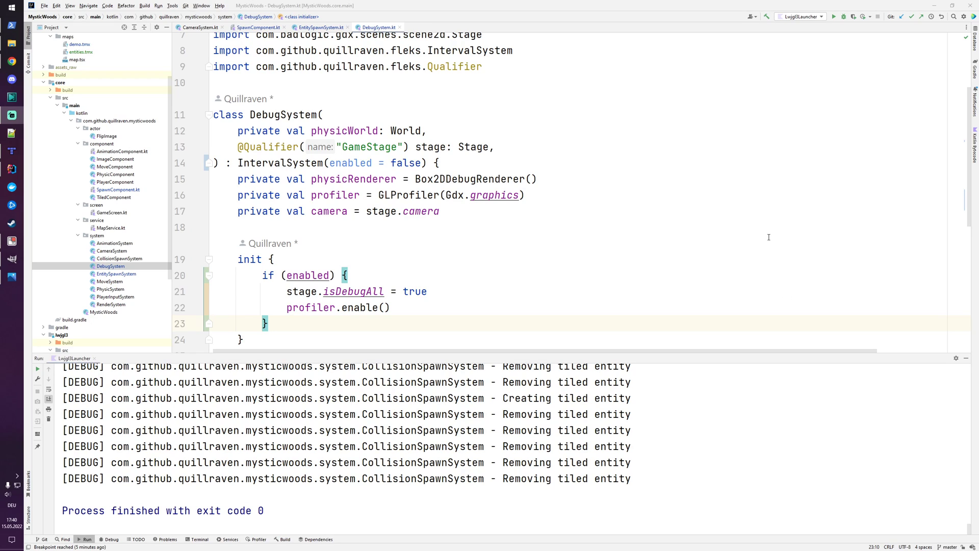
- Run the Lwjgl3Launcher configuration and walk the player up and back down along the map's western side
left_click(834, 16)
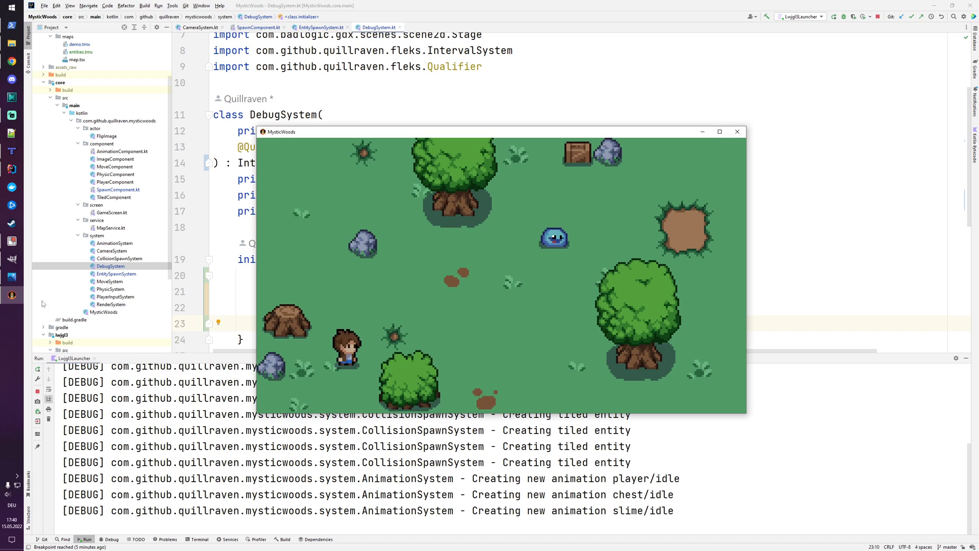
mouse_move(15, 155)
key("Up")
key("Left")
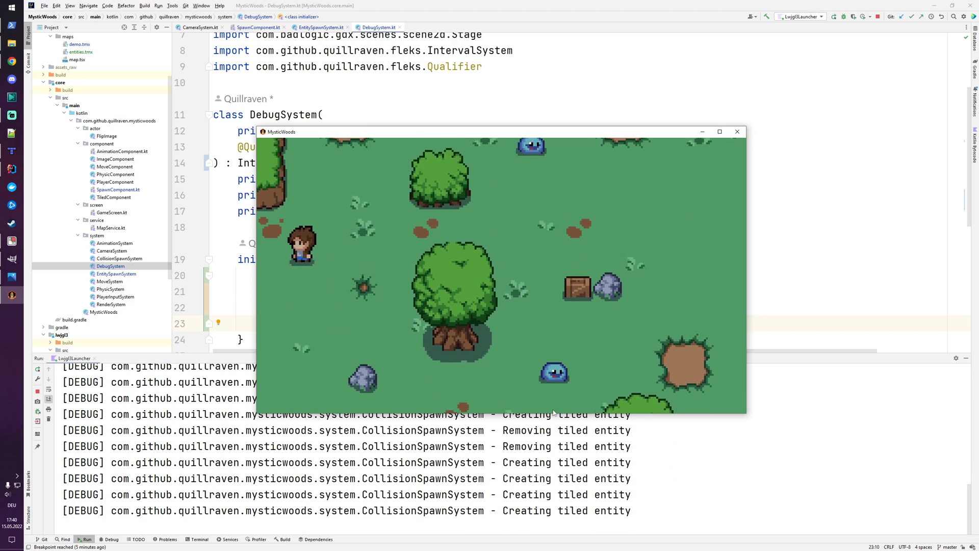
key("Down")
key("Right")
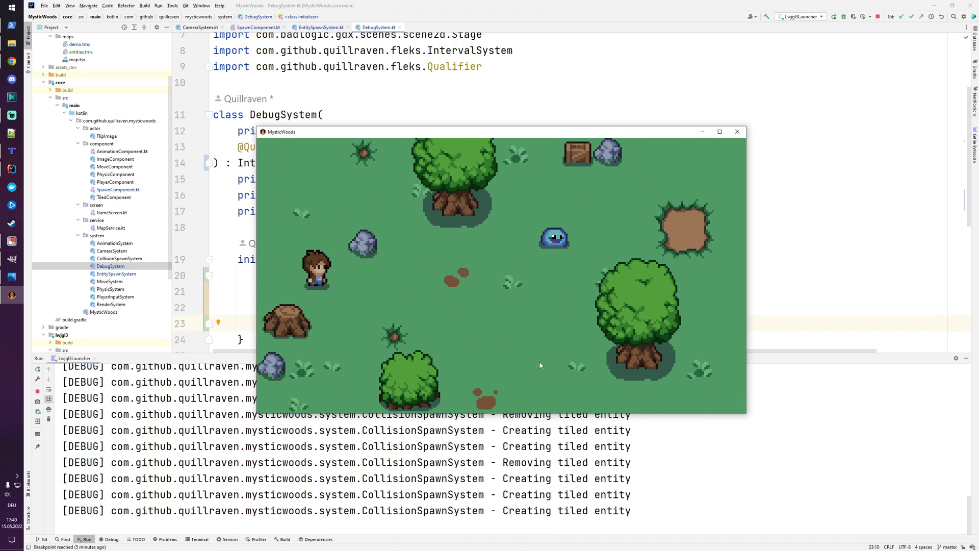
- Walk the player east past the slime and the crate, up to the area above the fenced slime enclosure
key("Right")
key("Up")
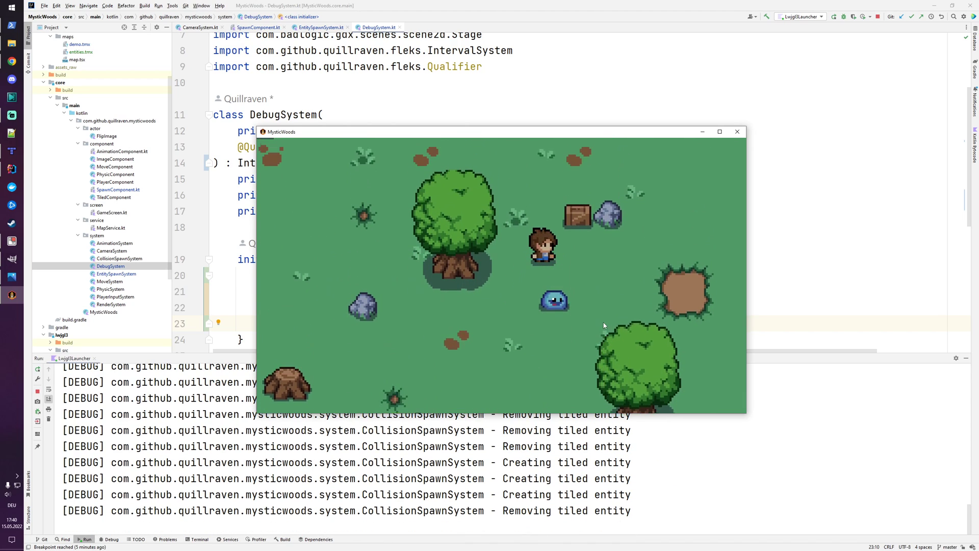
key("Up")
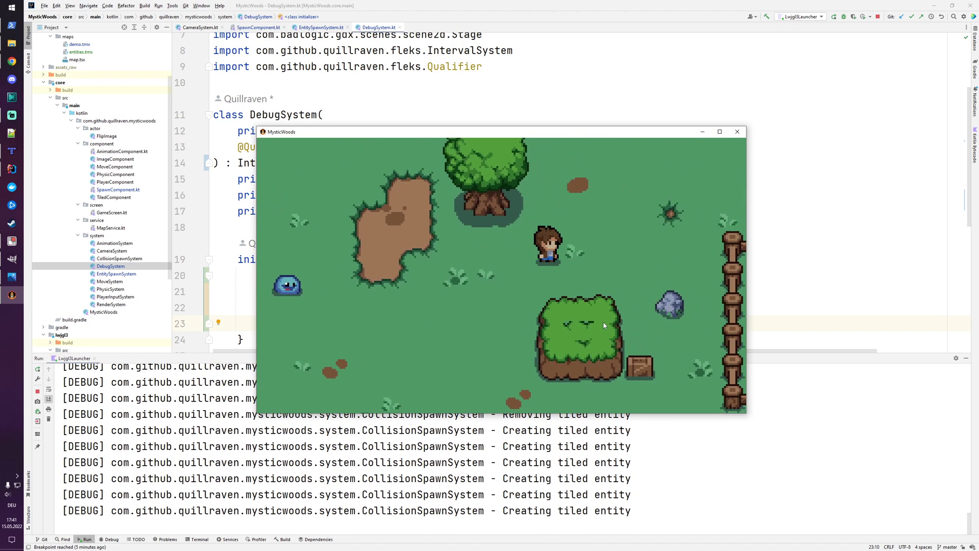
key("Right")
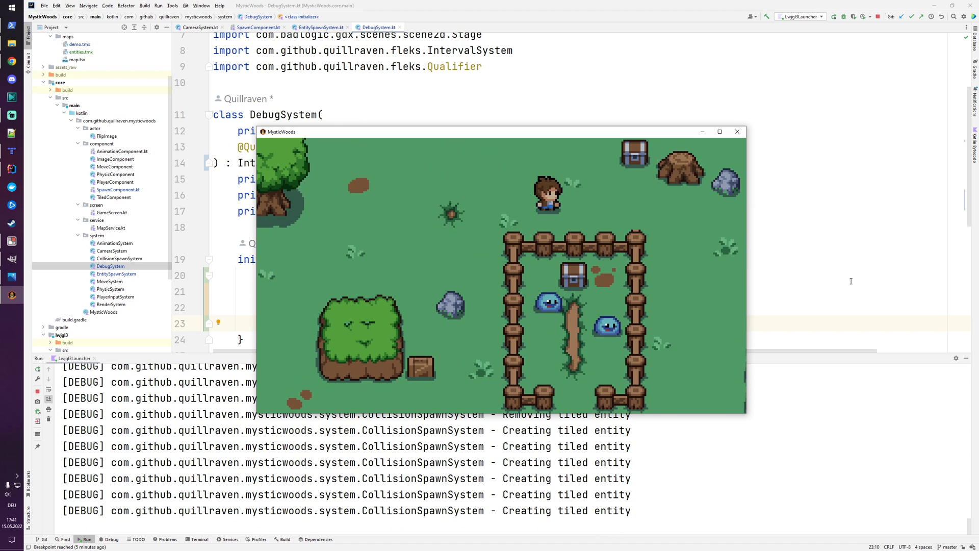
key("Left")
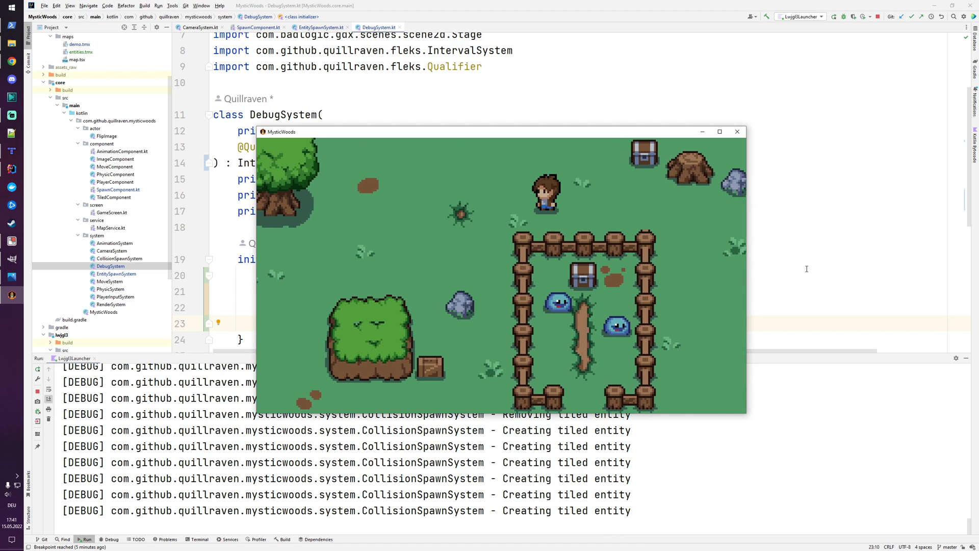
- Walk the player back west to the tall hedge, then down to the grass near the tree stump
key("Left")
key("Down")
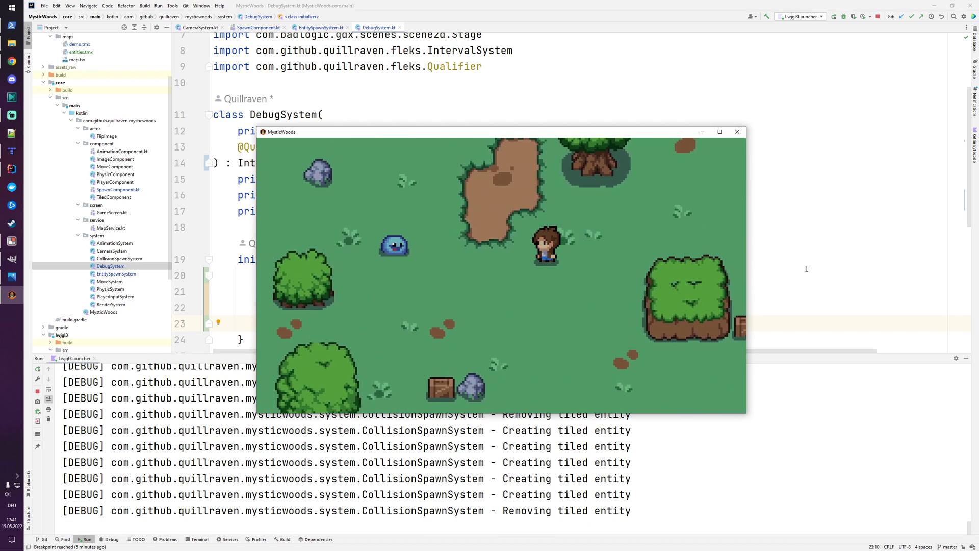
key("Left")
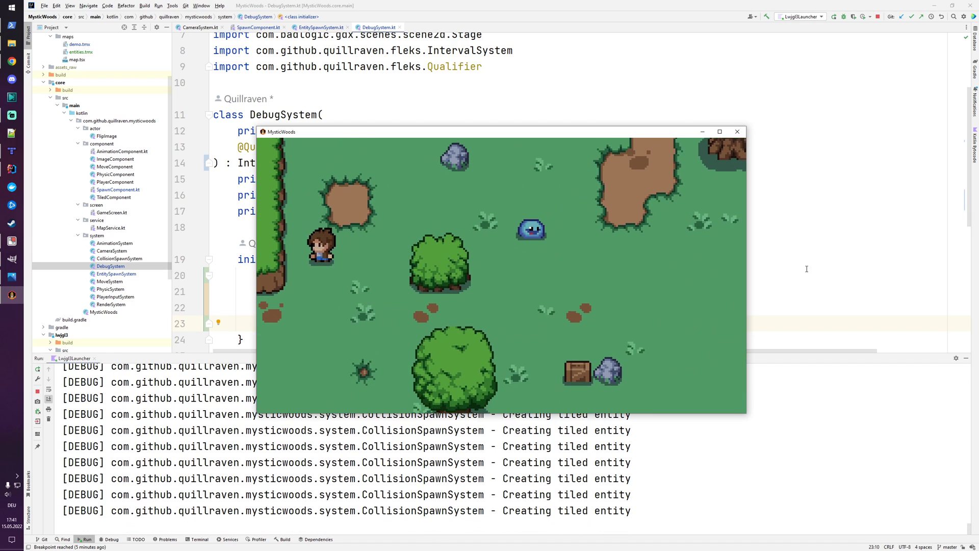
key("Up")
key("Left")
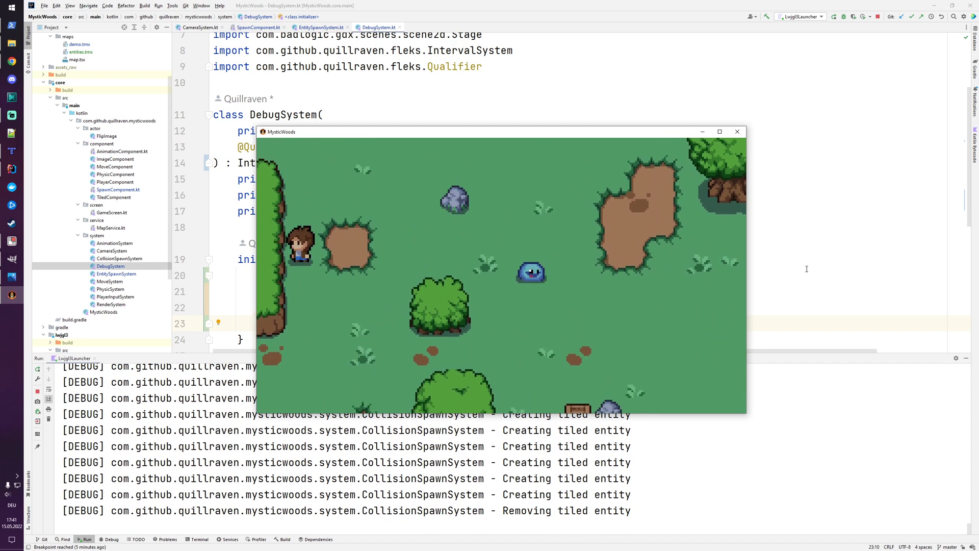
key("Down")
key("Right")
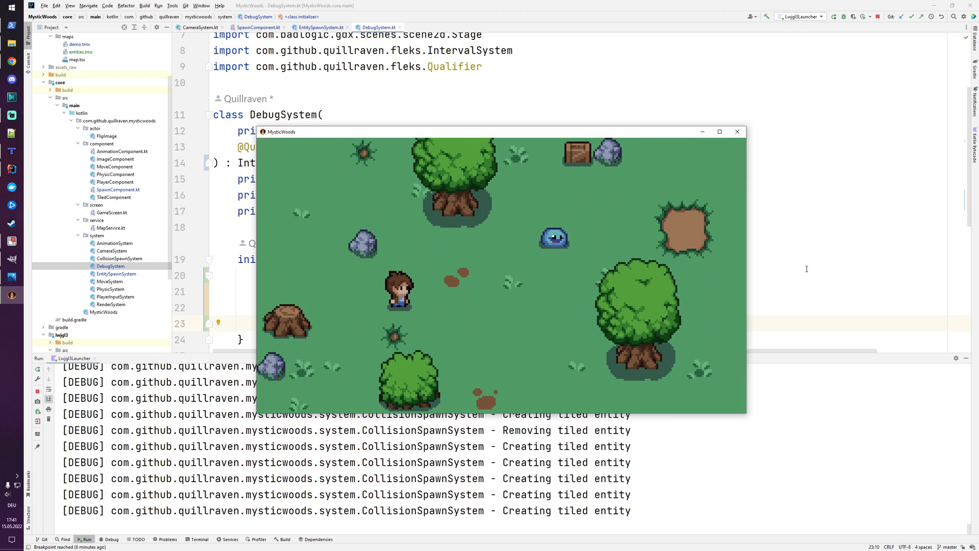
- Test the player against the scenery by walking to the tree trunk, behind the small bush and behind the large tree
key("Up")
key("Right")
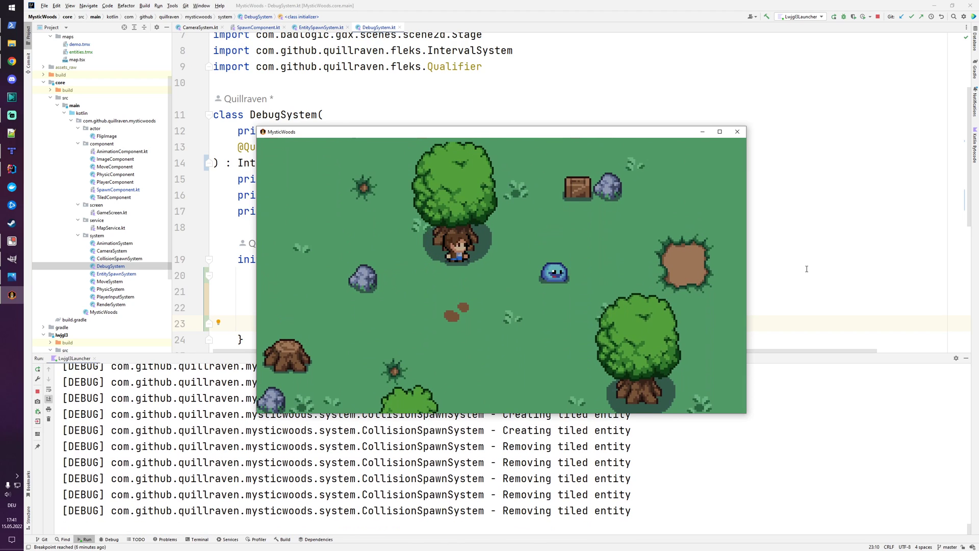
key("Down")
key("Left")
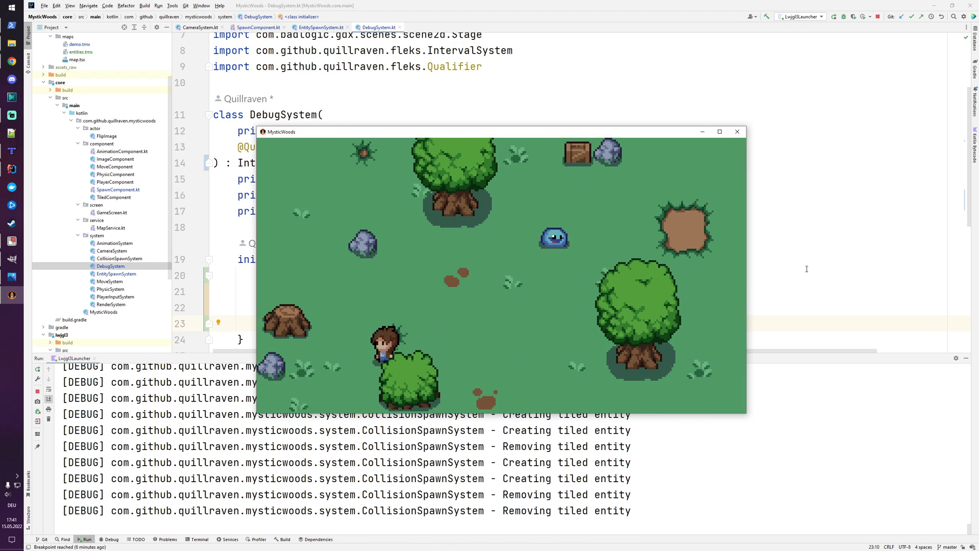
key("Right")
key("Up")
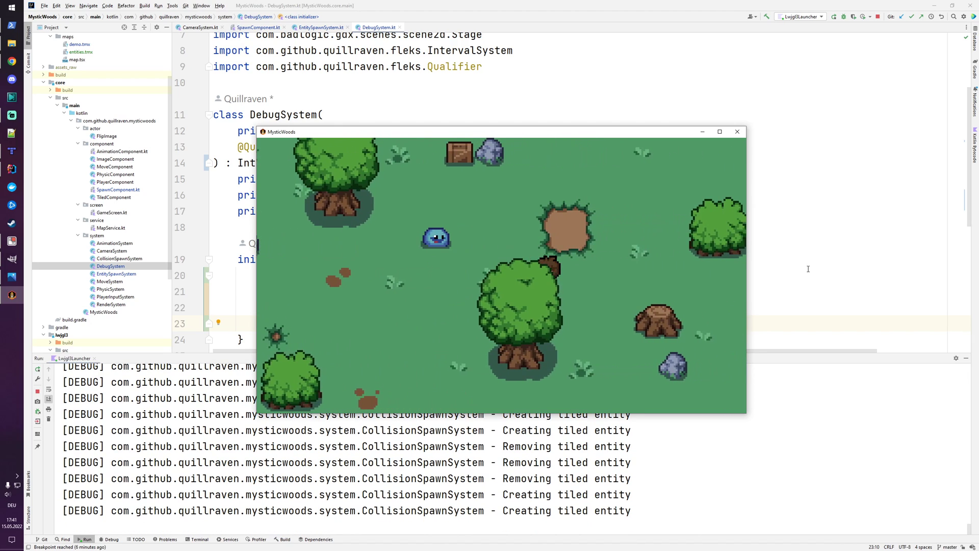
- Walk the player around the blue slime, both above and below it, to check their drawing order
key("Left")
key("Up")
key("Left")
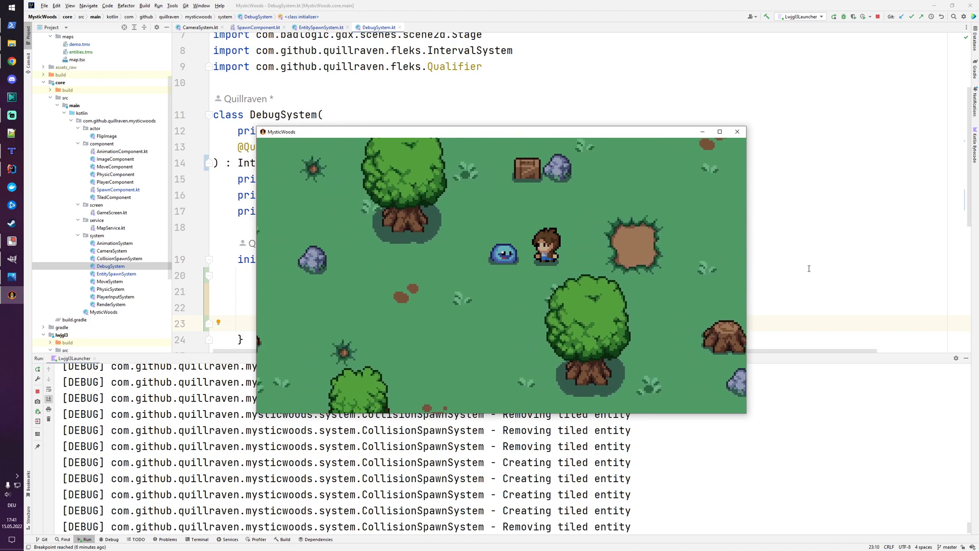
key("Left")
key("Down")
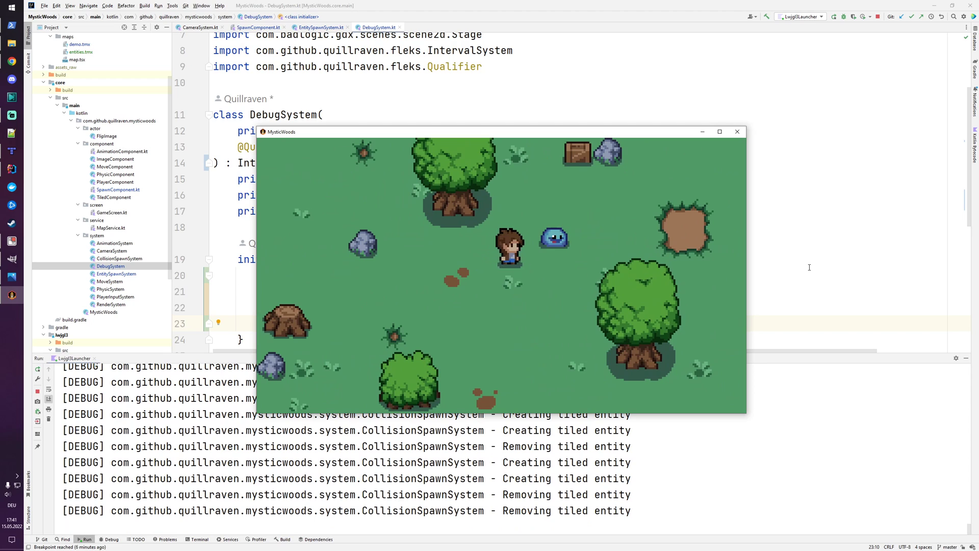
key("Right")
key("Up")
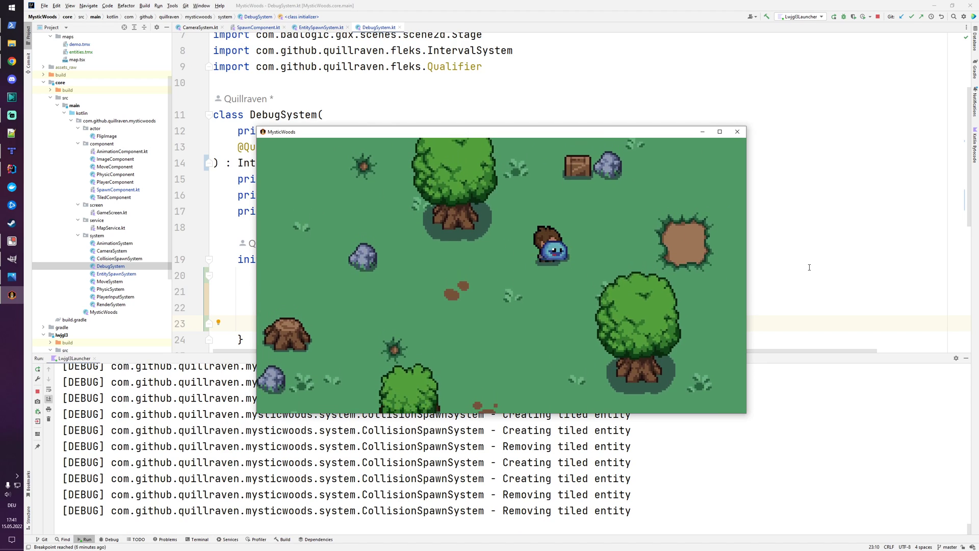
key("Down")
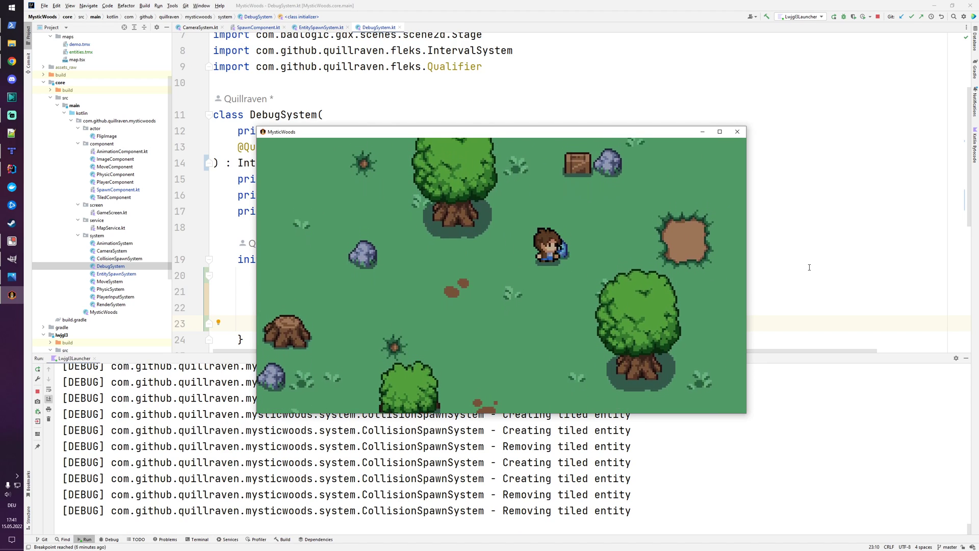
key("Down")
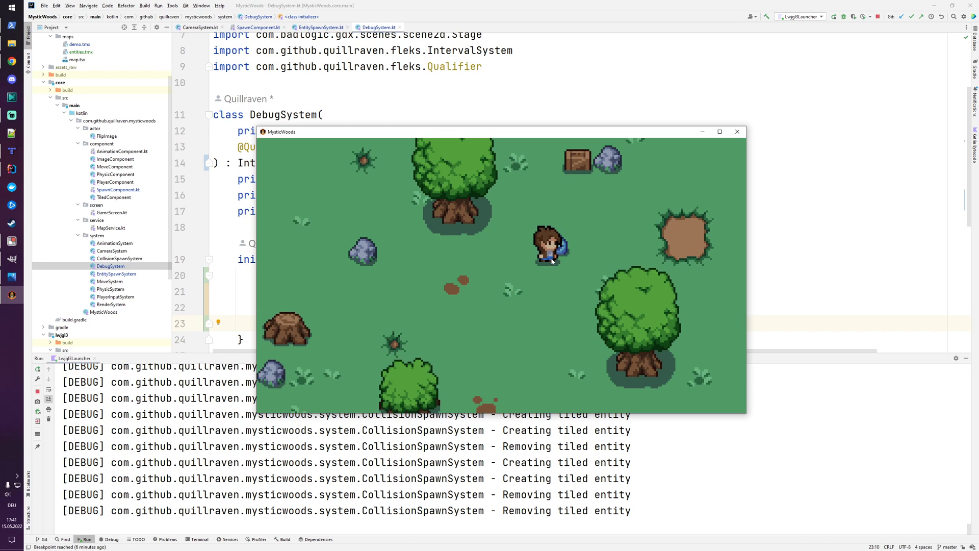
key("Up")
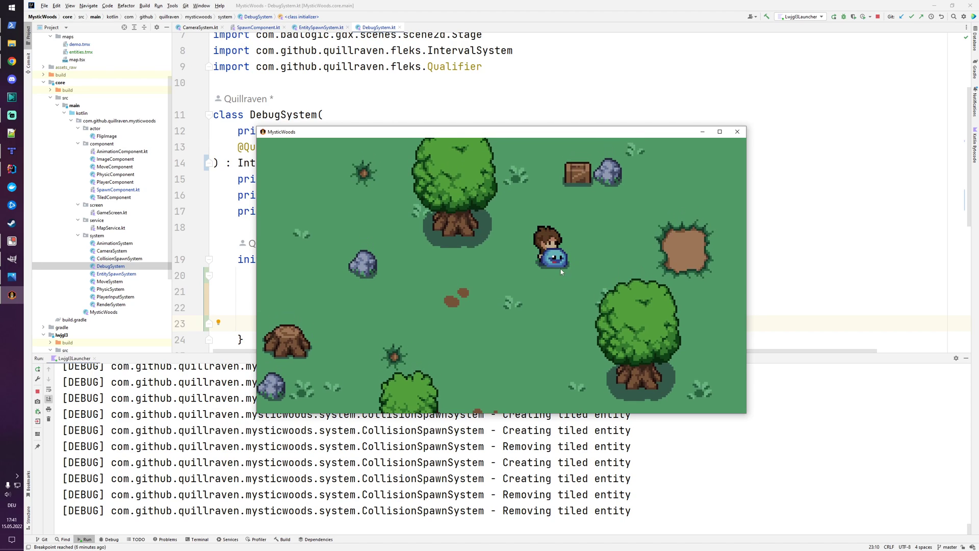
key("Down")
key("Left")
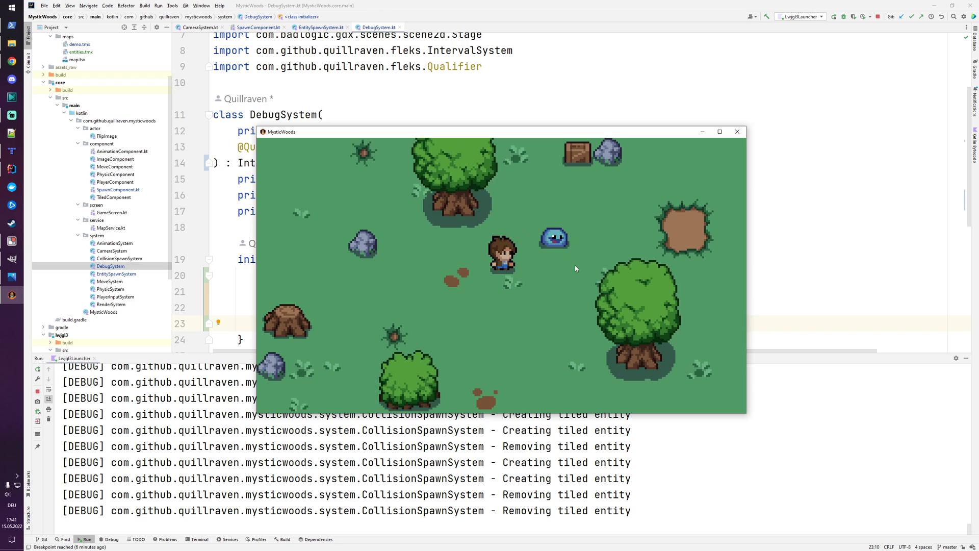
- Walk the player to the tree trunk, then east past the slime and back to it
key("Up")
key("Right")
key("Left")
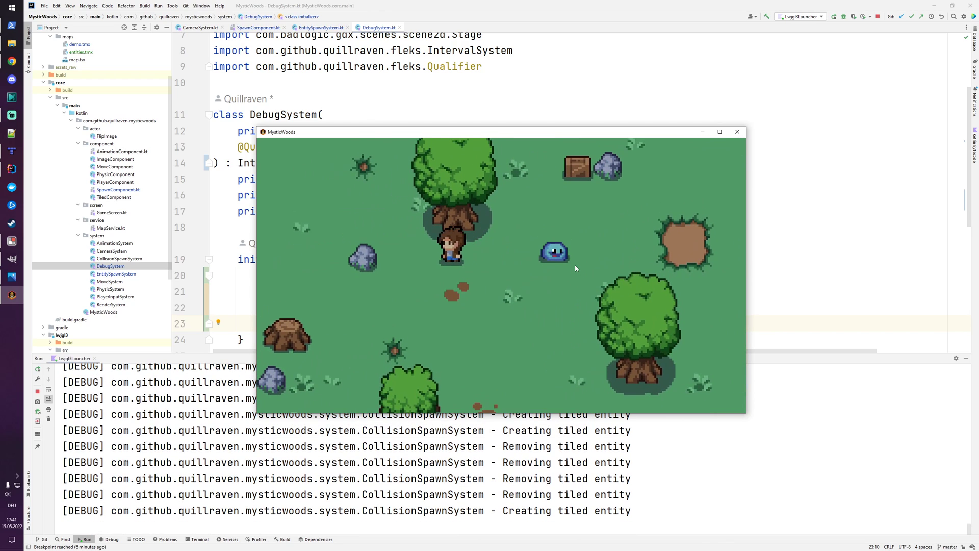
key("Down")
key("Right")
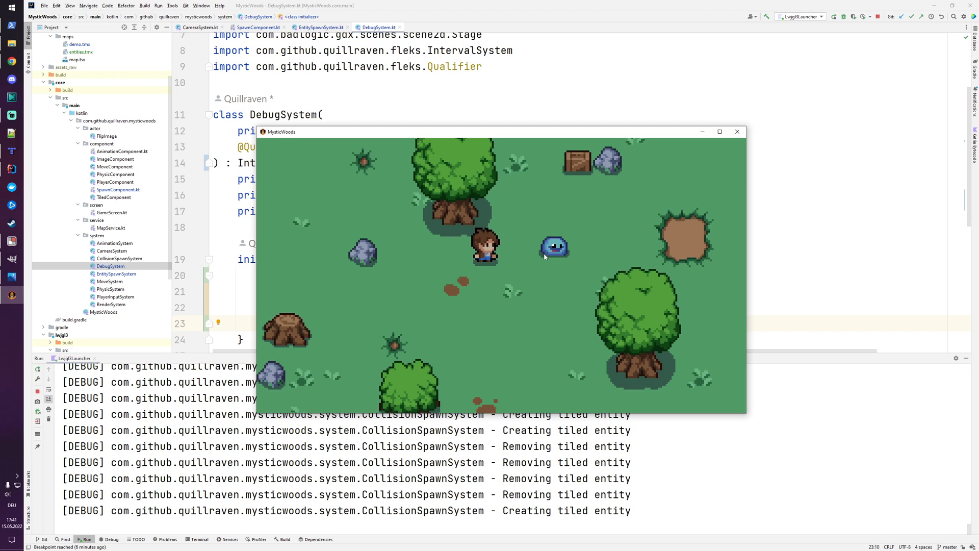
key("Right")
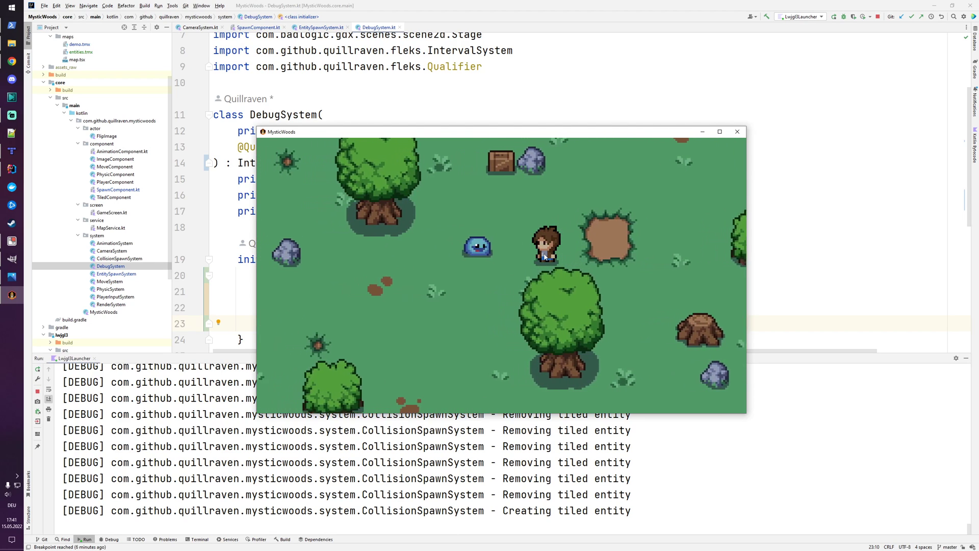
key("Left")
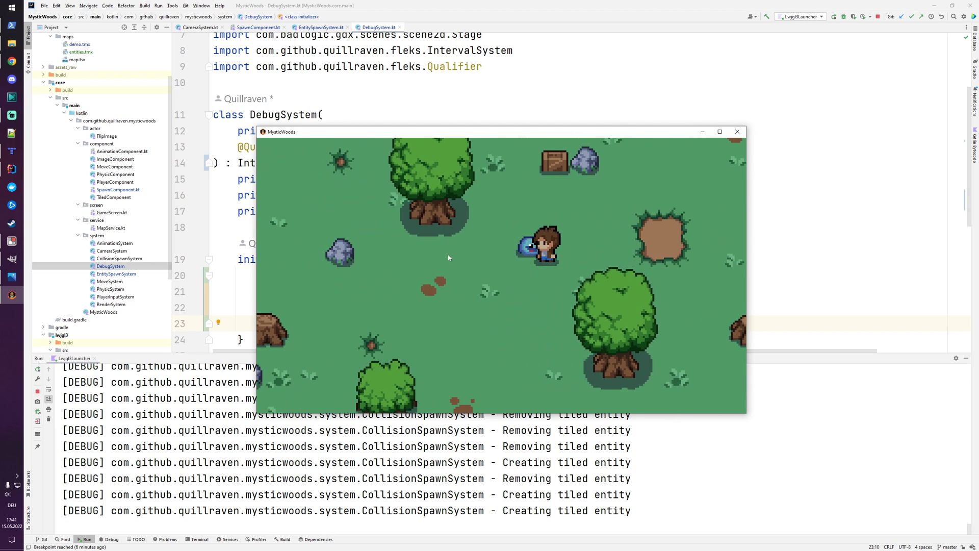
- Walk the player to the rock west of the slime, then down and east below the large tree
key("Left")
key("Down")
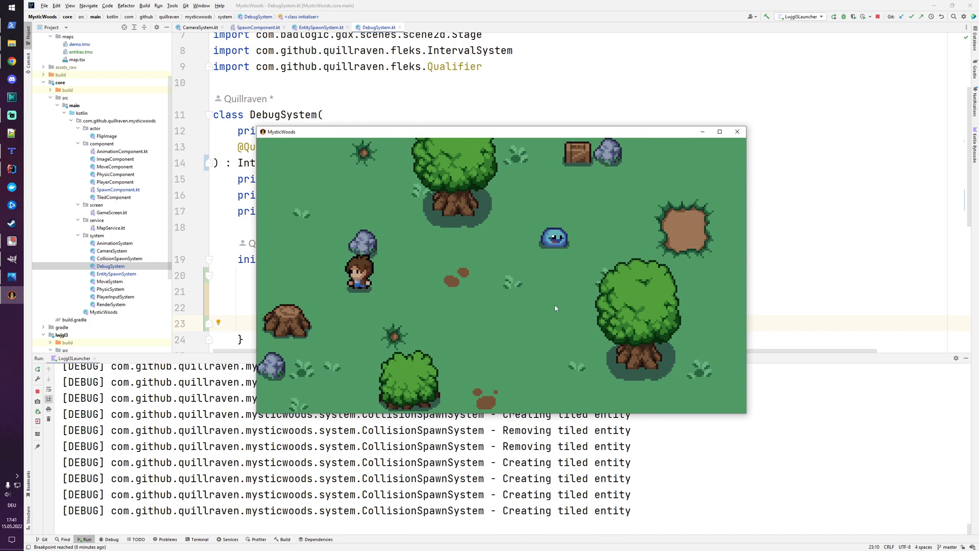
key("Up")
key("Down")
key("Right")
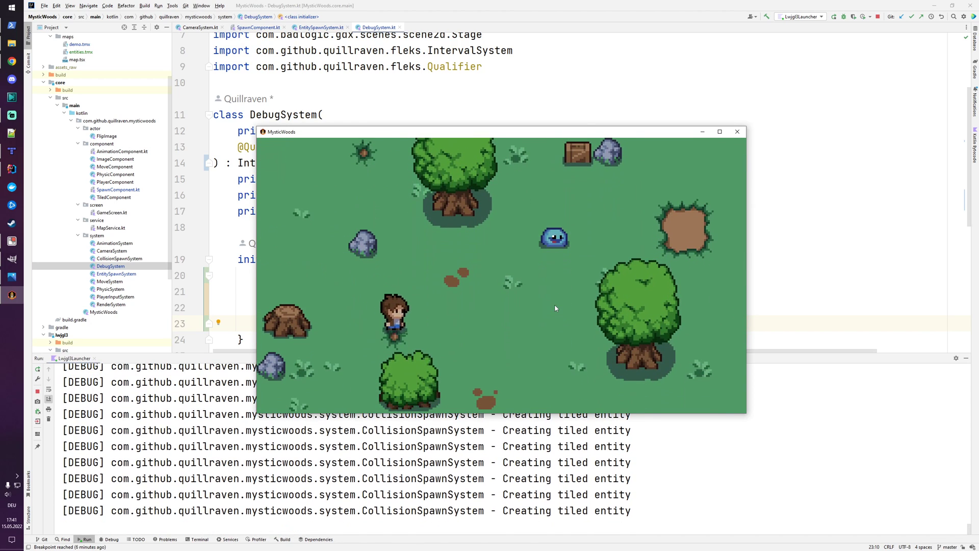
key("Down")
key("Right")
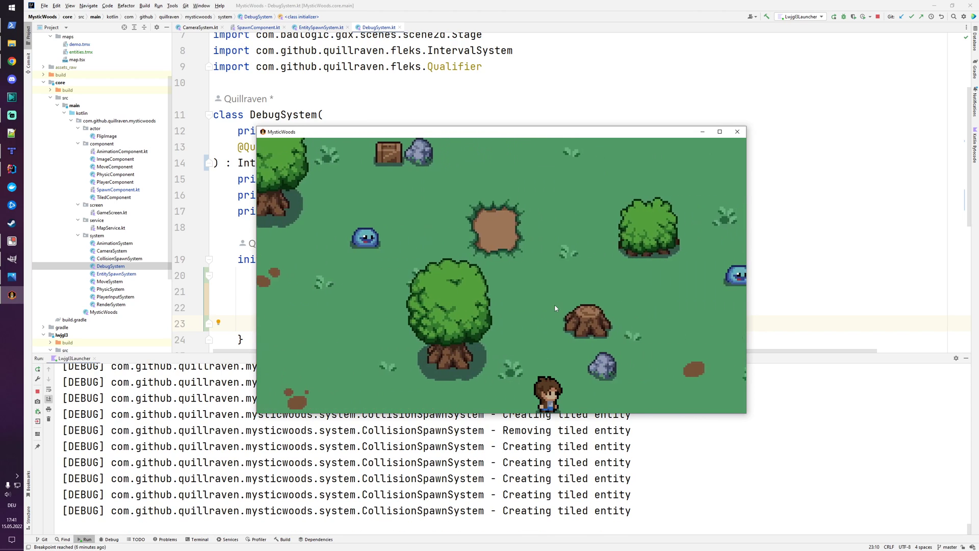
- Explore the eastern part of the map, walking around the fenced enclosure and back west toward the crate and rock
key("Right")
key("Up")
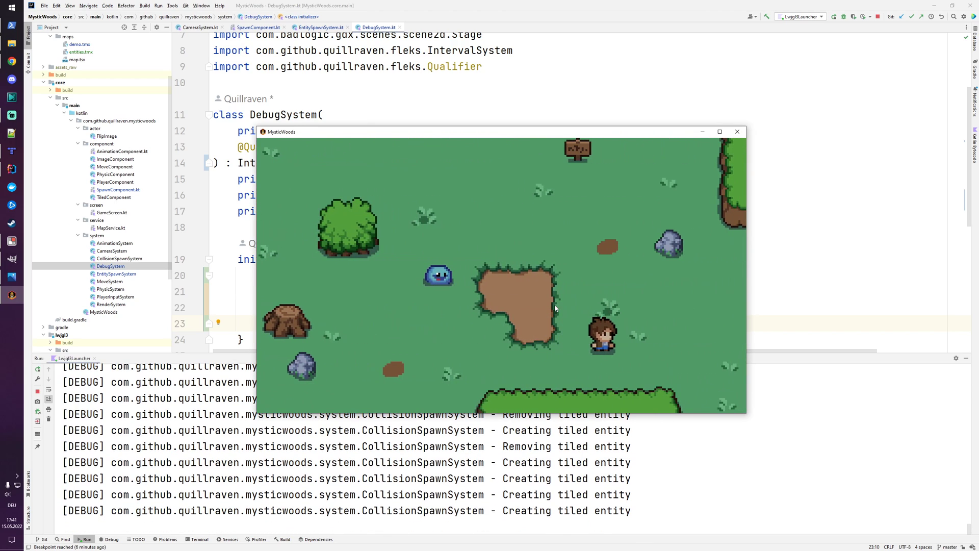
key("Right")
key("Left")
key("Up")
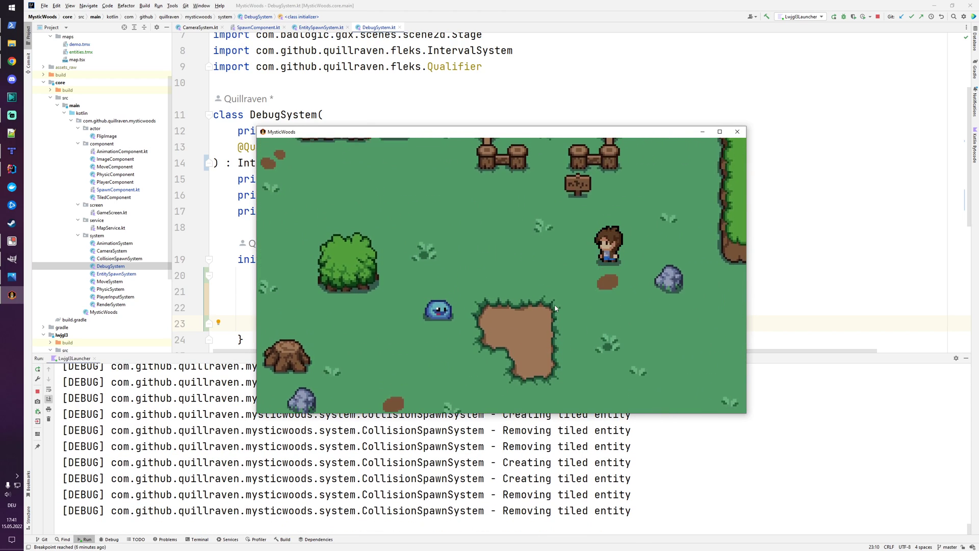
key("Right")
key("Up")
key("Left")
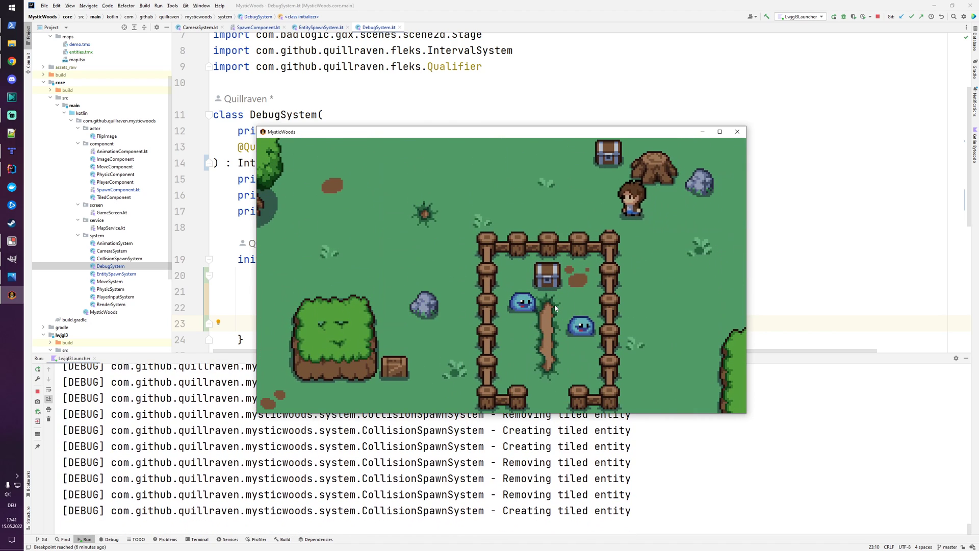
key("Left")
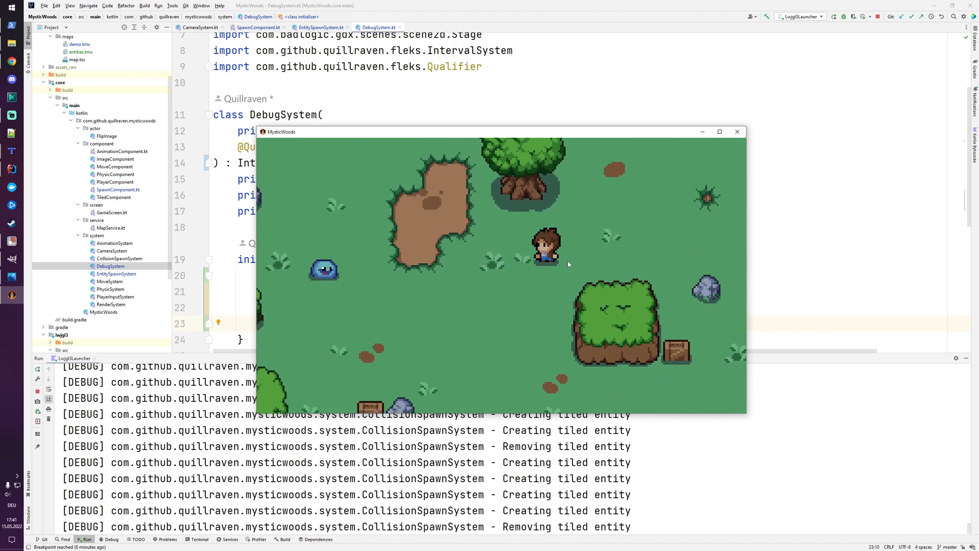
key("Down")
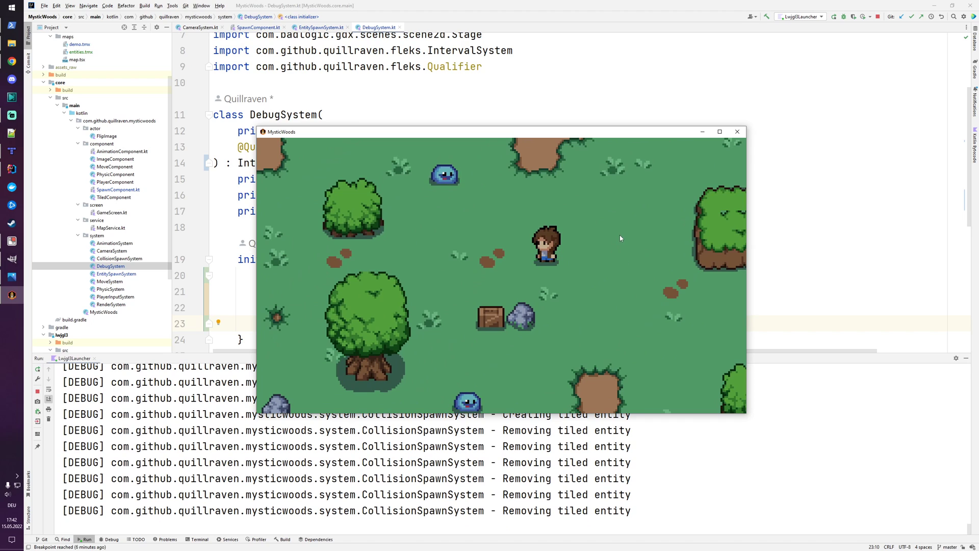
- Close the running game and switch to the demo.tmx map in Tiled
left_click(741, 131)
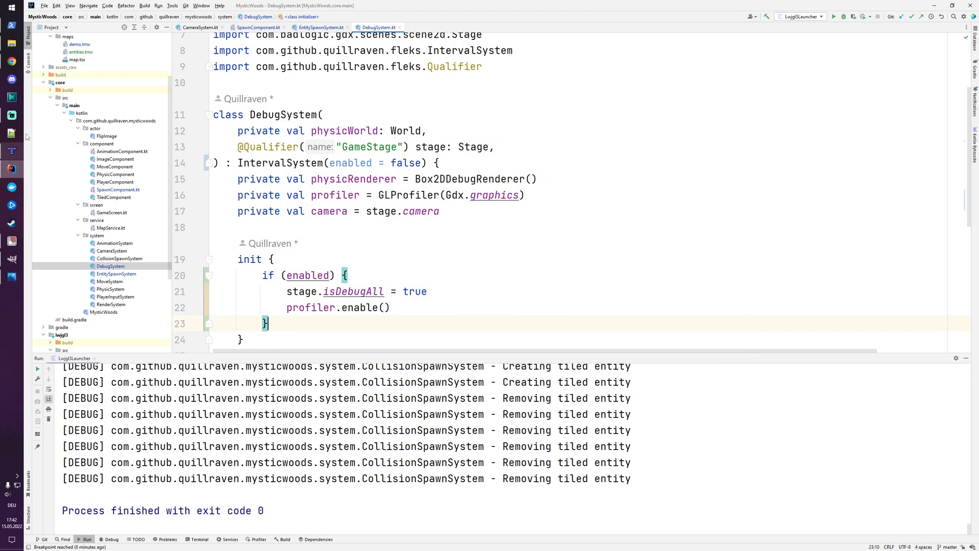
left_click(11, 151)
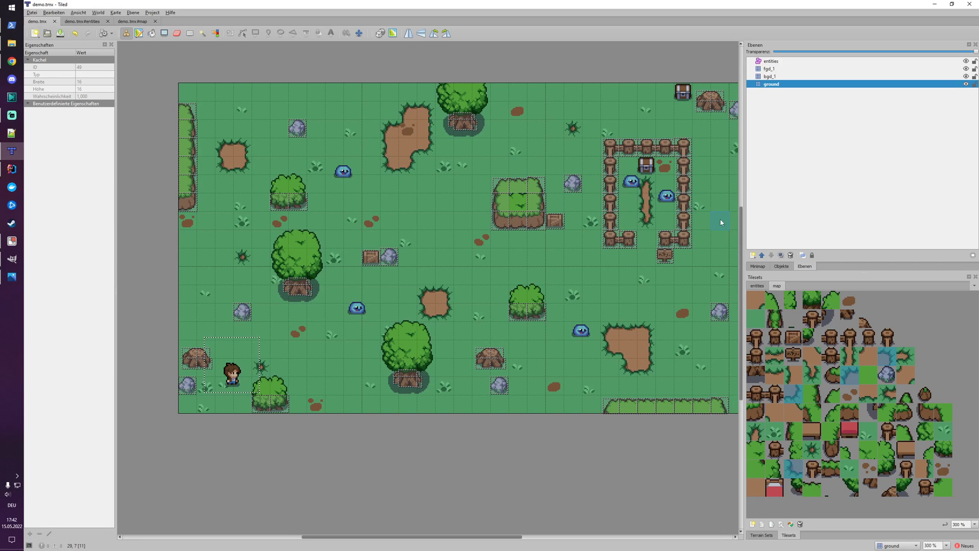
- Hide the tile collision shapes in the demo map view
scroll(607, 247, "up", 2, "ctrl")
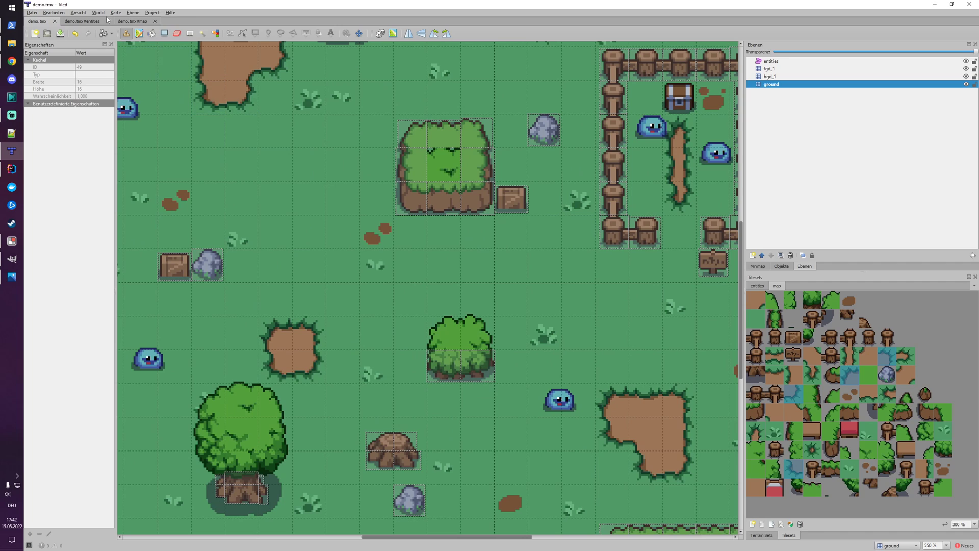
left_click(78, 13)
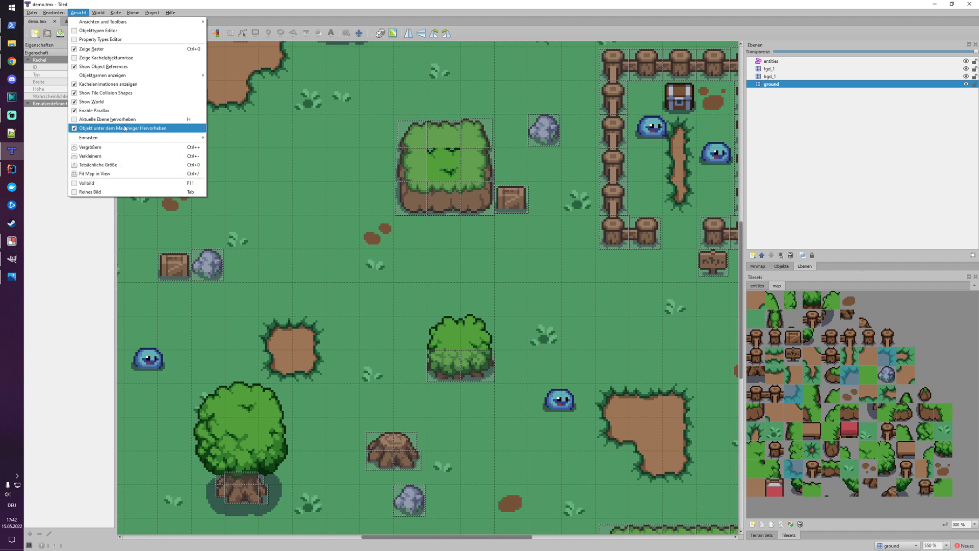
left_click(107, 96)
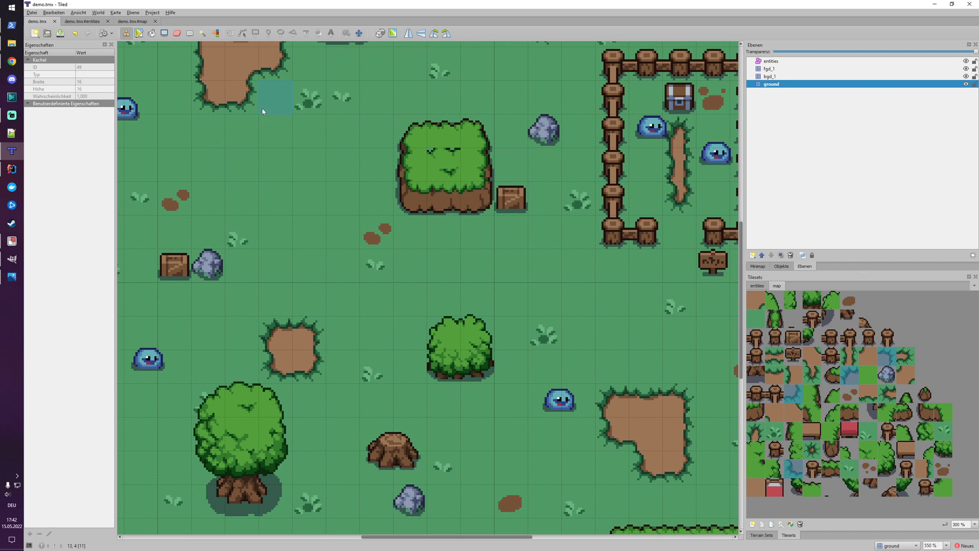
- Add an object layer named collision directly above the ground layer
left_click(753, 255)
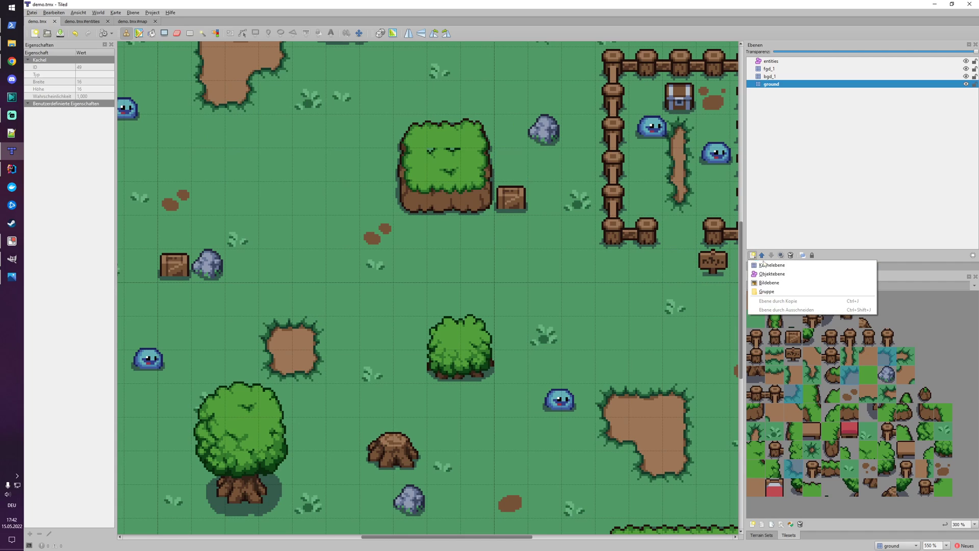
left_click(769, 274)
type("collis")
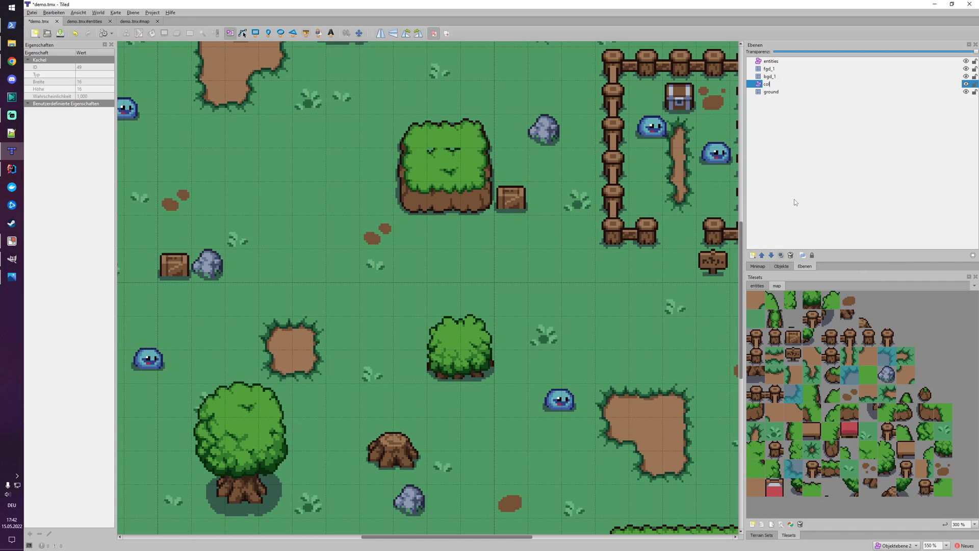
type("ion")
key("Return")
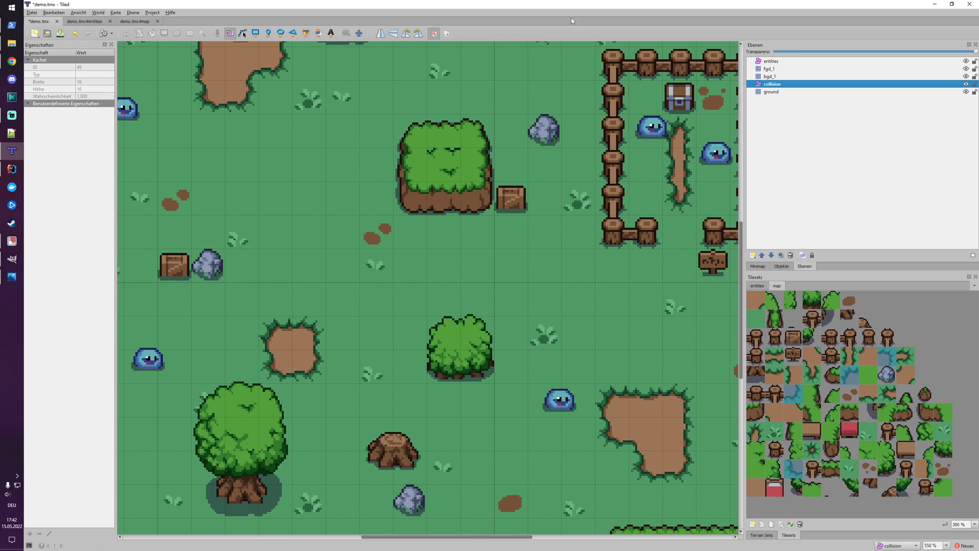
- On the collision layer, place a rectangle object at the large square hedge and draw an irregular polygon west of it
left_click(257, 37)
left_click(417, 136)
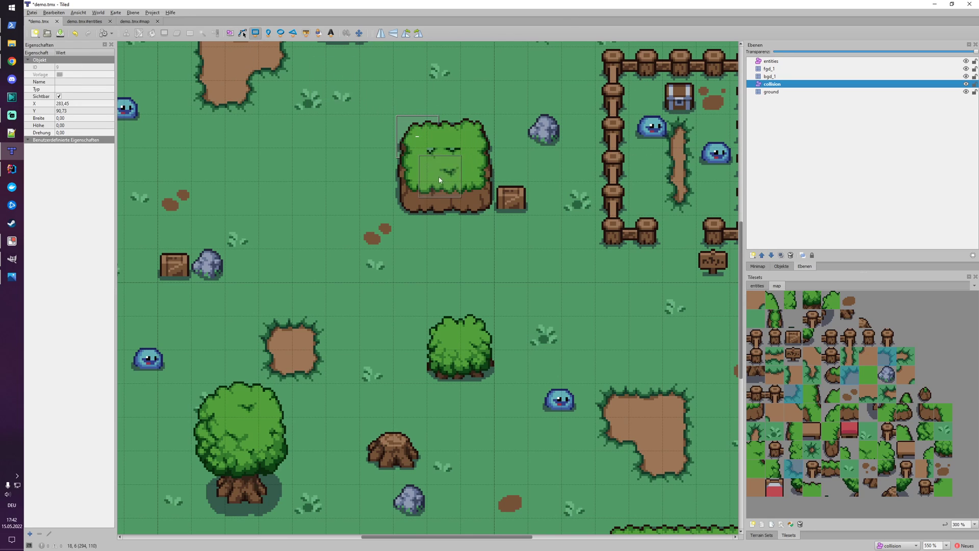
left_click(293, 33)
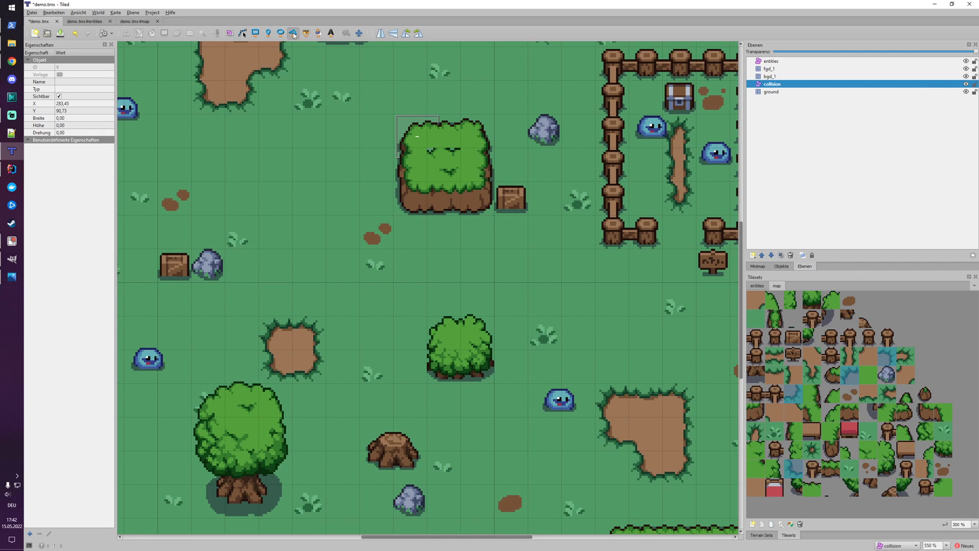
left_click(327, 299)
left_click(395, 331)
left_click(393, 225)
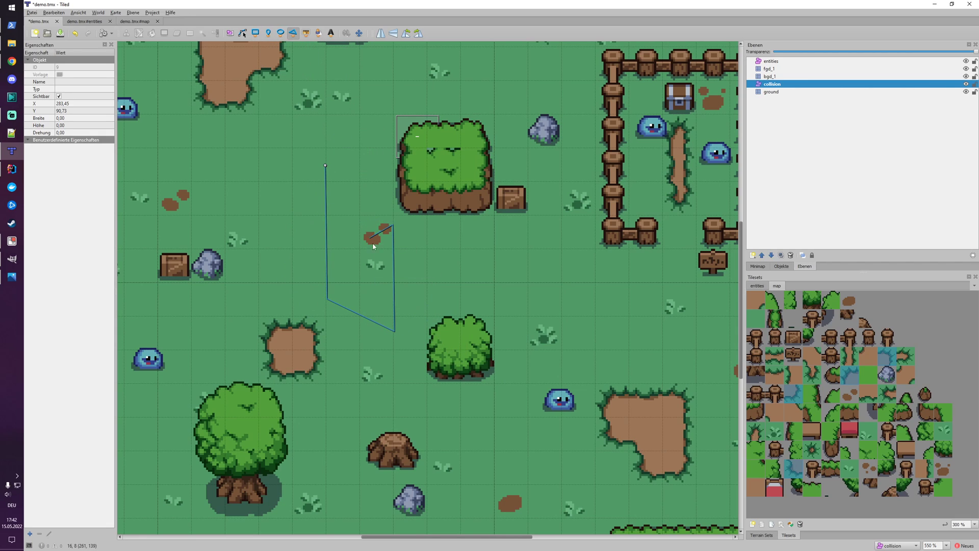
double_click(326, 167)
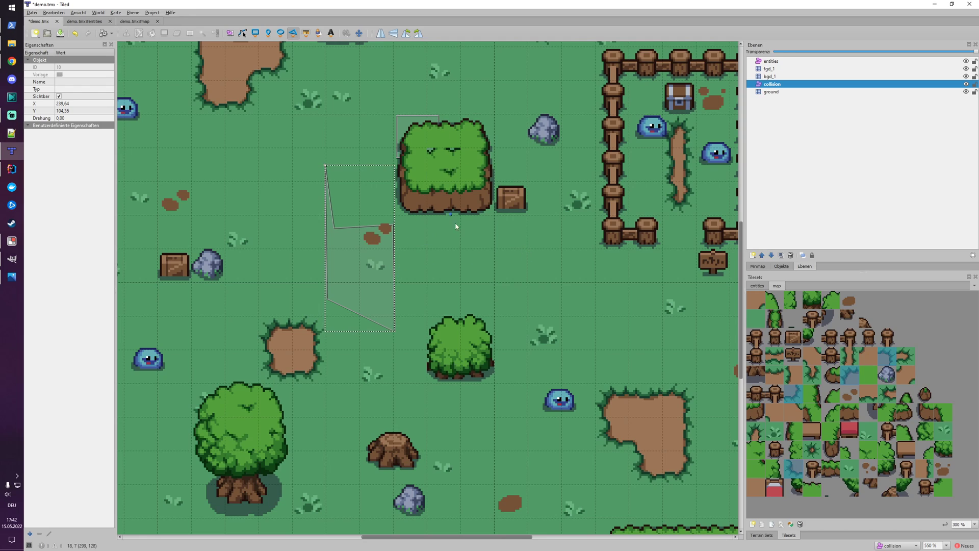
- Delete the collision object layer together with its trial shapes
left_click(772, 86)
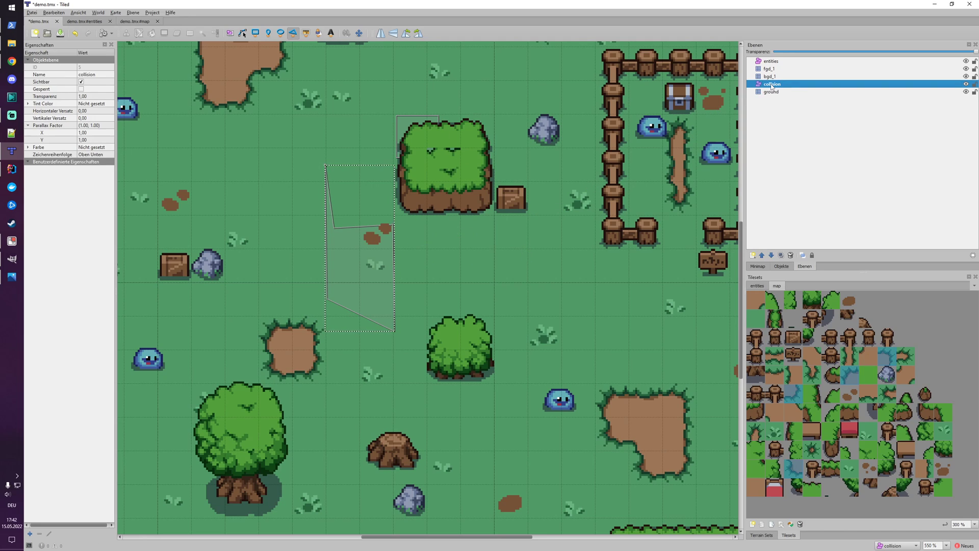
key("Delete")
key("Delete")
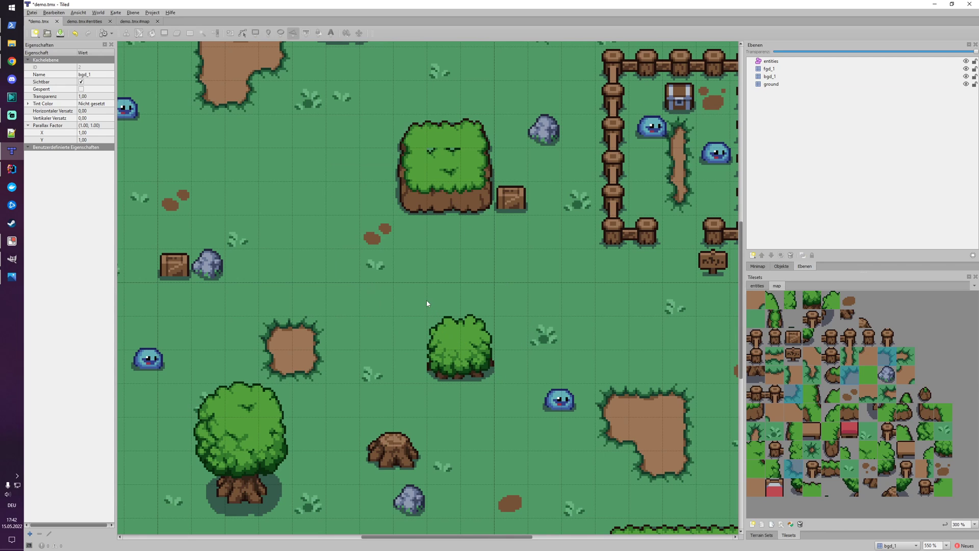
- Look over the trees and crates in the demo map, and inspect the crate tile's collision shape in the map tileset
scroll(428, 304, "down", 2, "ctrl")
middle_click_drag(274, 370, 477, 359)
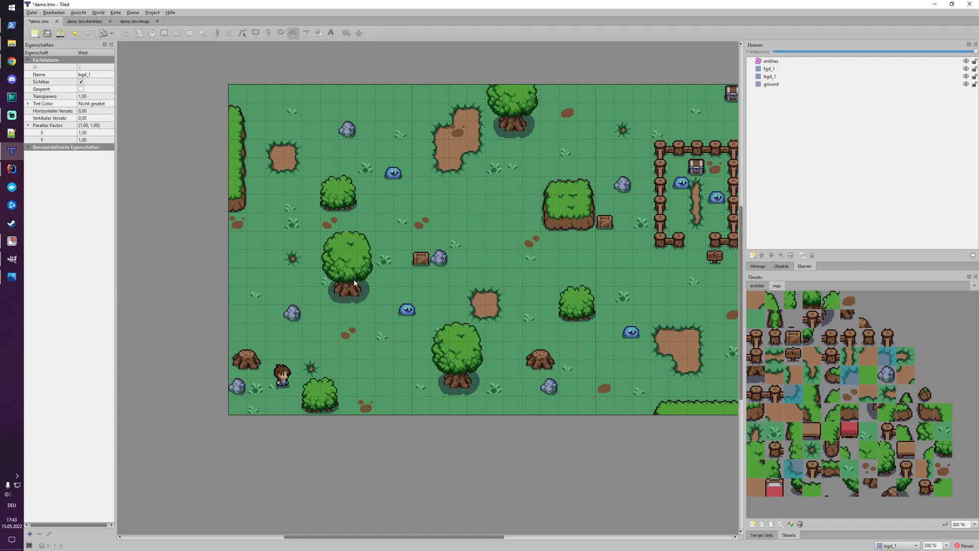
scroll(353, 306, "up", 3, "ctrl")
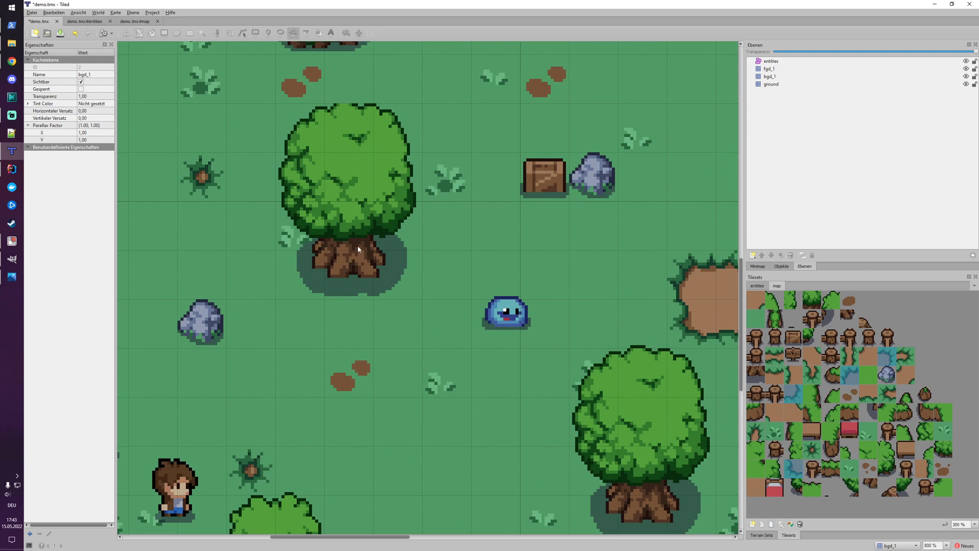
scroll(540, 273, "down", 2, "ctrl")
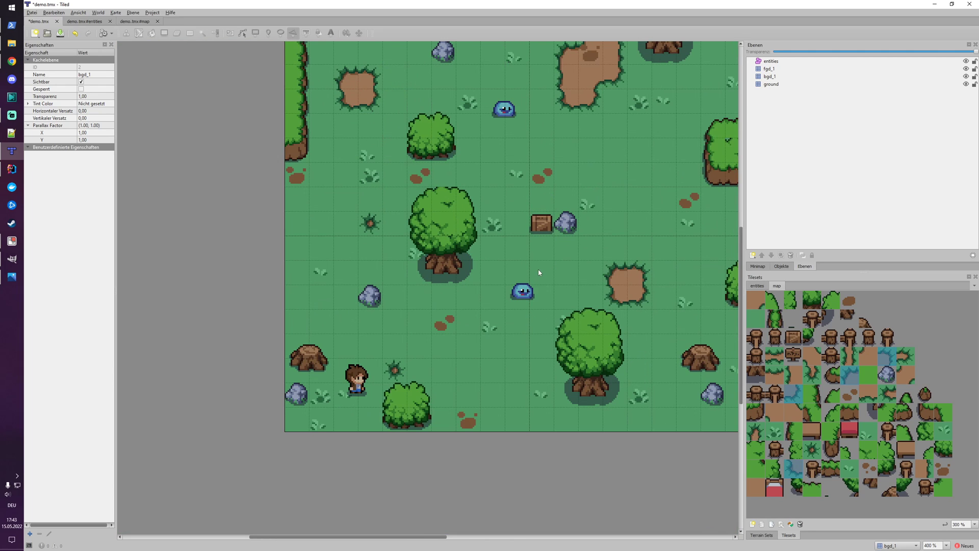
middle_click_drag(667, 231, 546, 290)
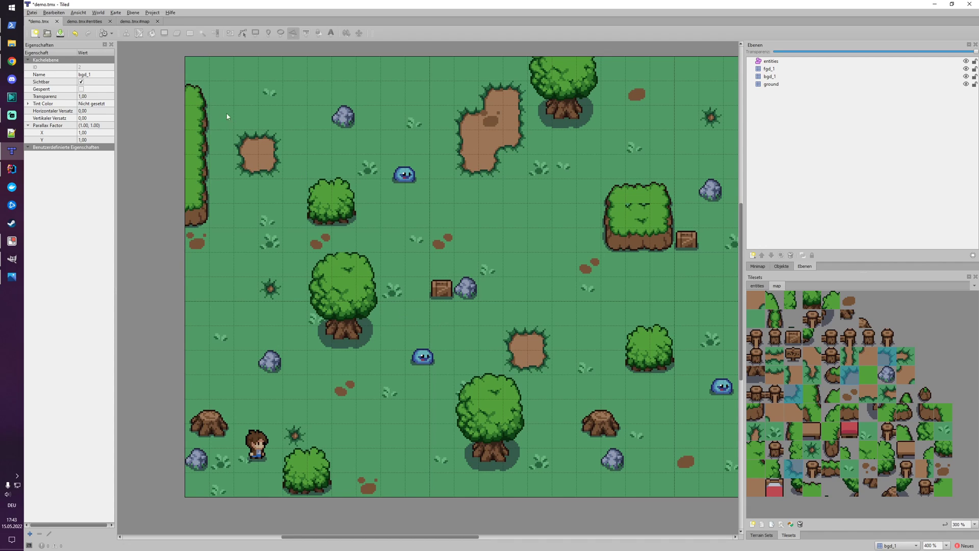
left_click(89, 22)
left_click(135, 21)
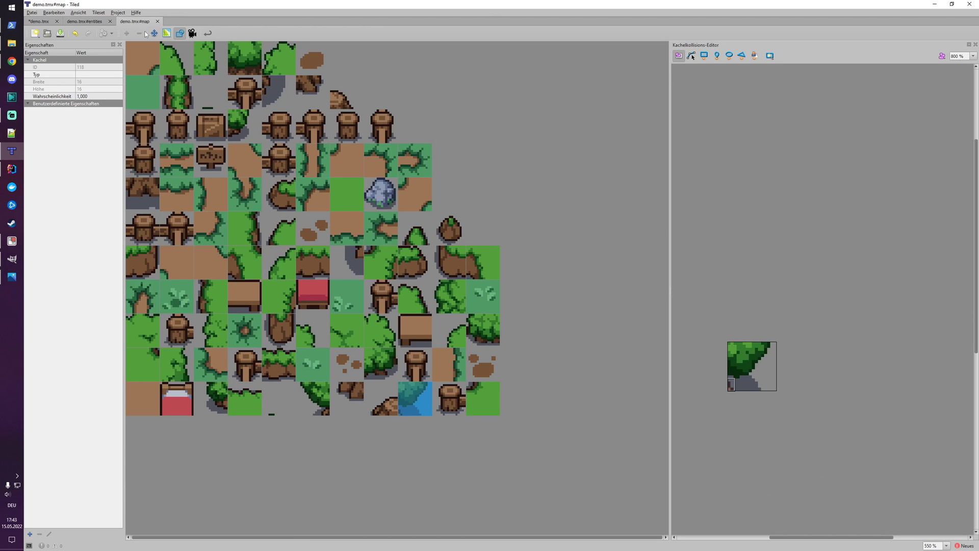
left_click(211, 133)
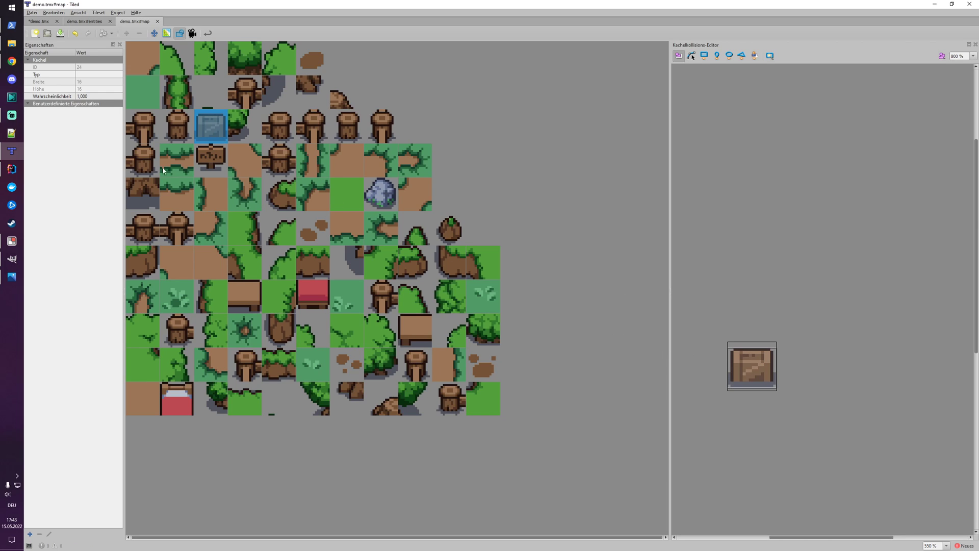
- Return to the demo map, turn the tile collision shapes back on and look over the hedge, crates and fenced enclosure
left_click(37, 21)
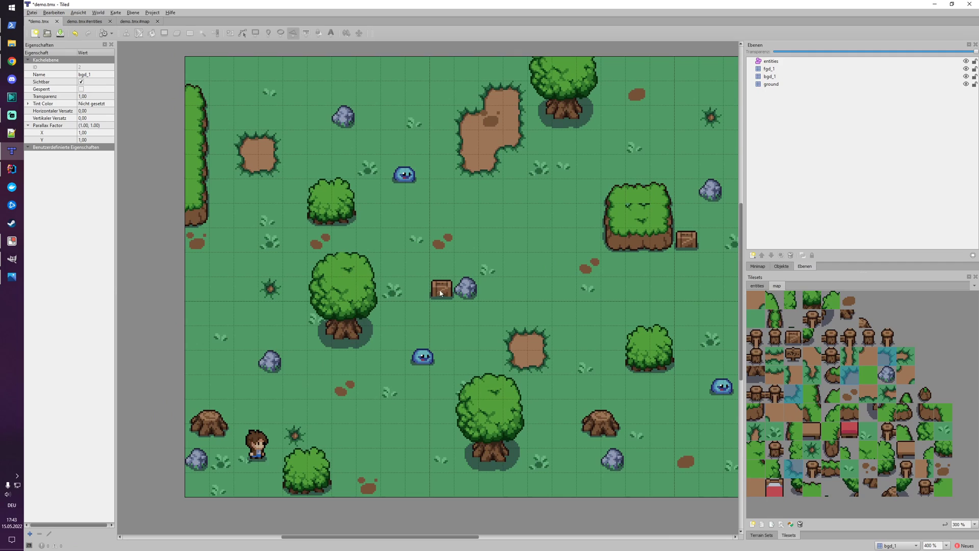
left_click(117, 13)
mouse_move(79, 13)
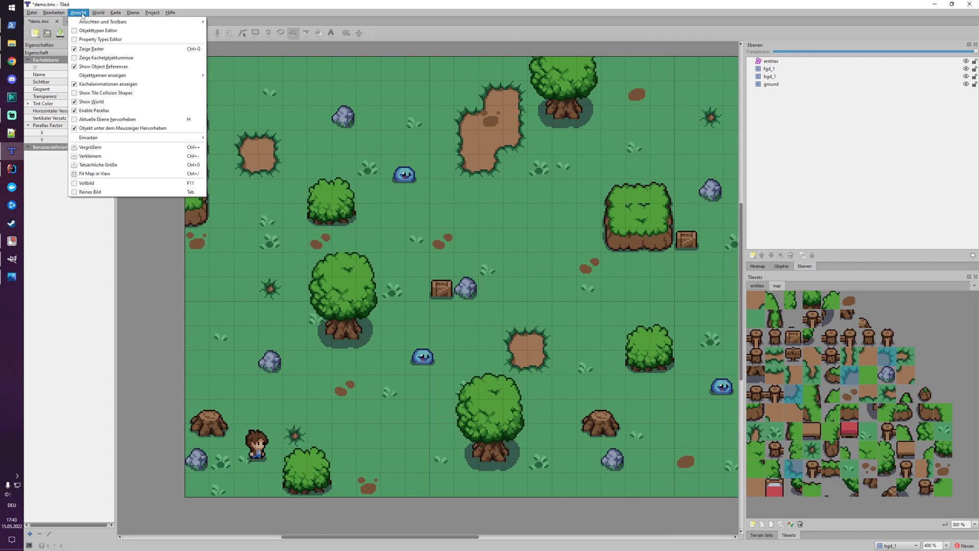
left_click(119, 92)
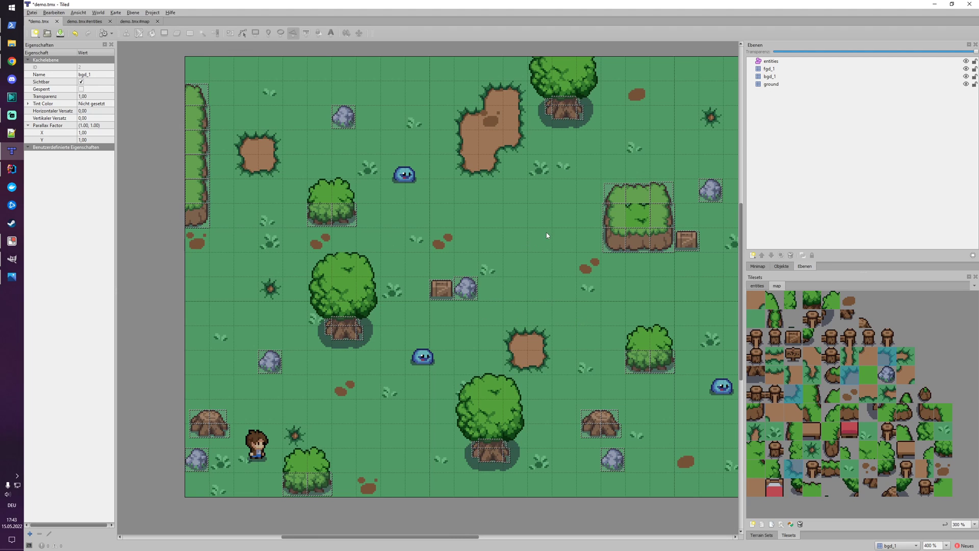
middle_click_drag(547, 235, 494, 295)
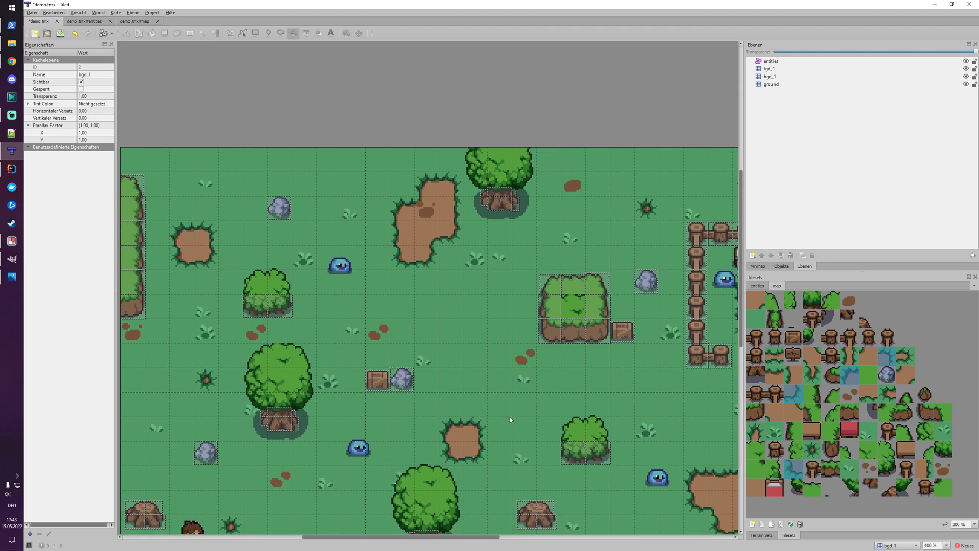
middle_click_drag(454, 401, 302, 262)
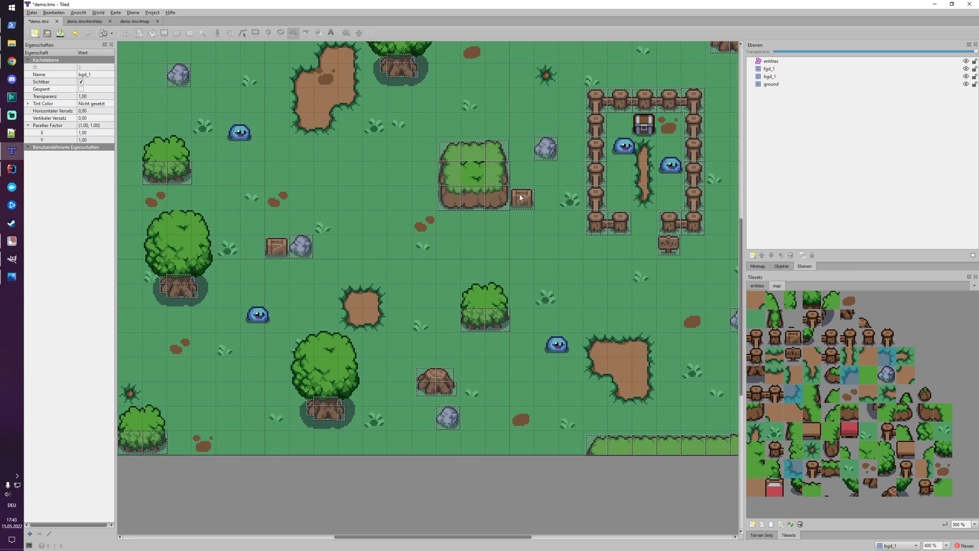
- In the map tileset, give the plain red bed tile a collision rectangle fitted to its detected bounding box
left_click(85, 22)
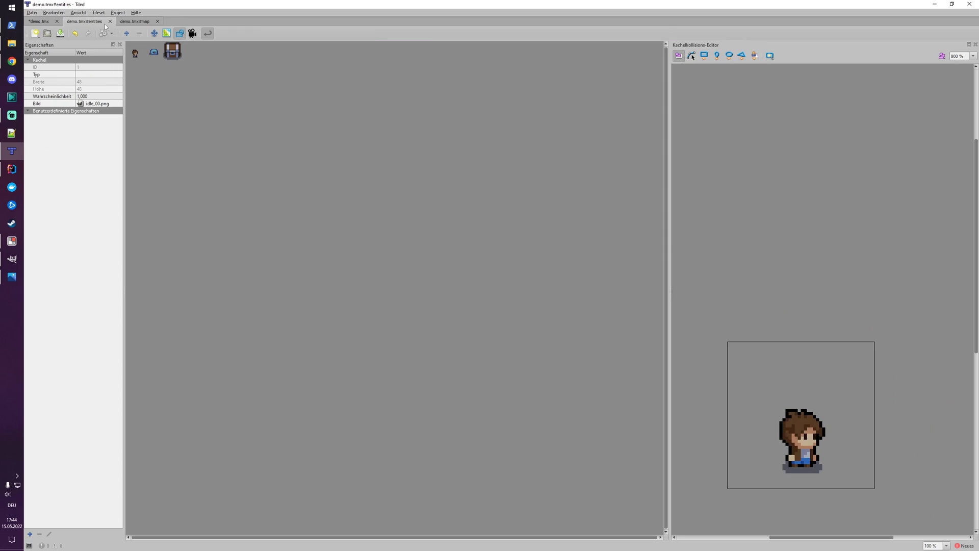
left_click(134, 22)
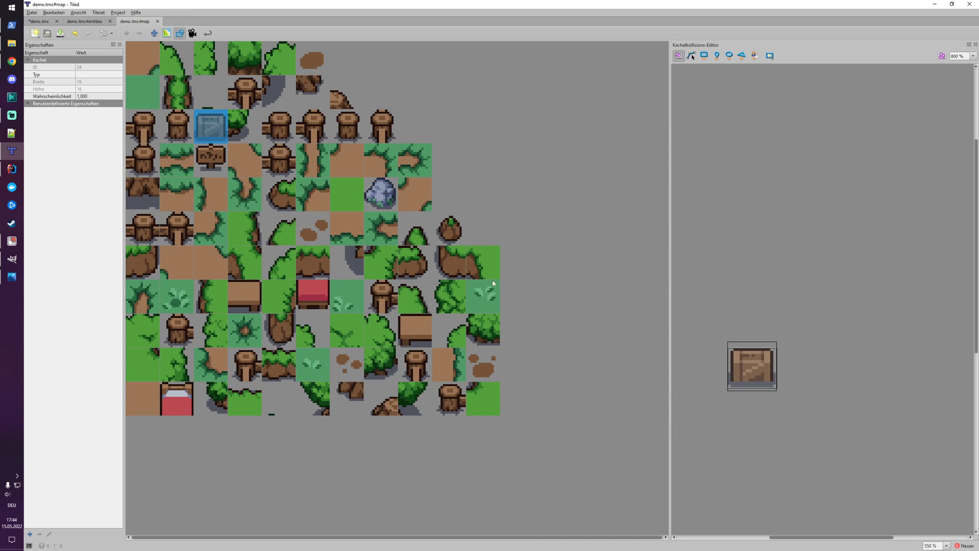
left_click(315, 296)
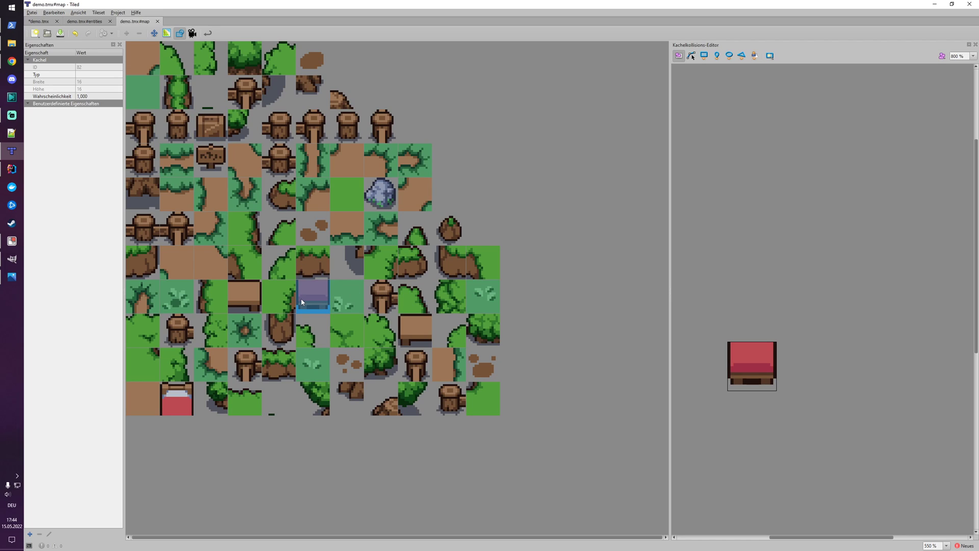
left_click(770, 56)
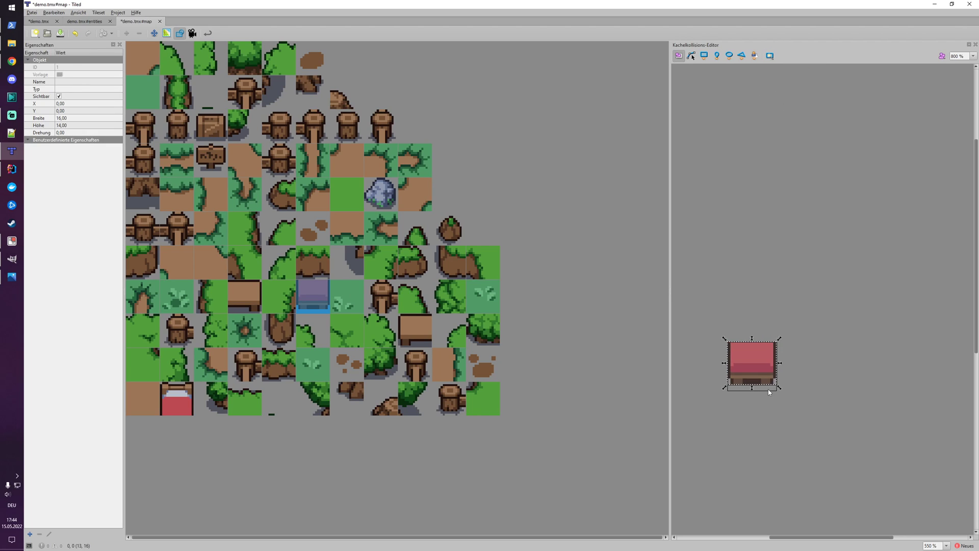
scroll(768, 408, "up", 3, "ctrl")
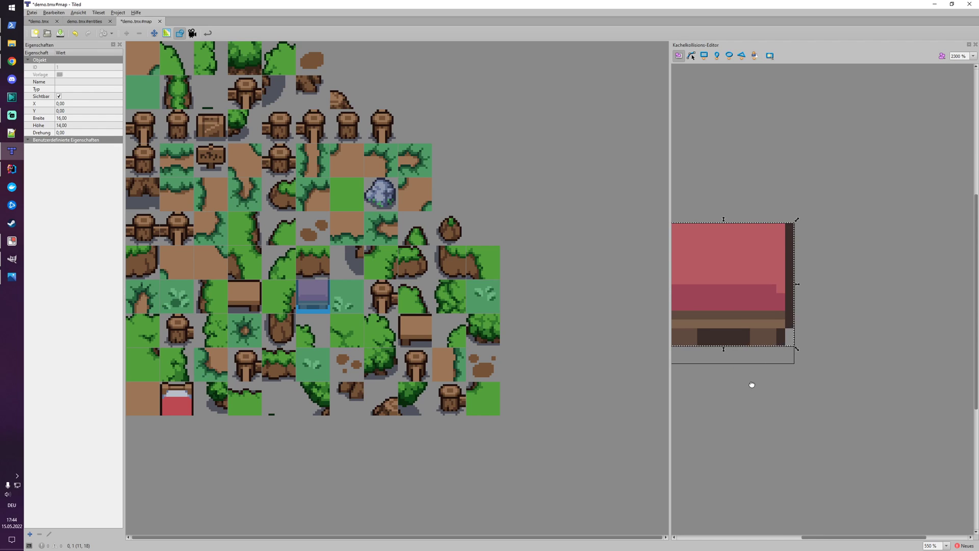
middle_click_drag(751, 377, 821, 422)
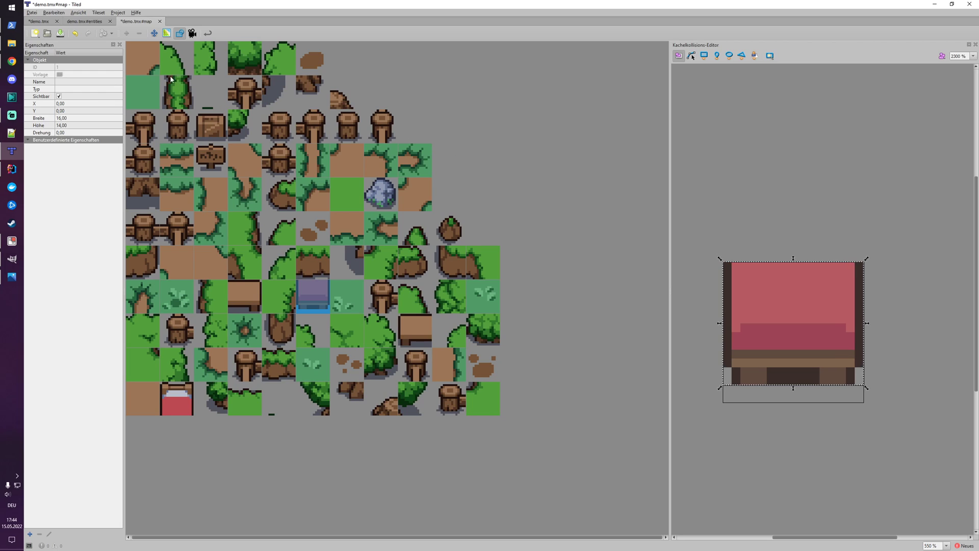
- Review the collision outlines across the whole demo map, and switch to the MysticWoods project in IntelliJ IDEA
mouse_move(12, 260)
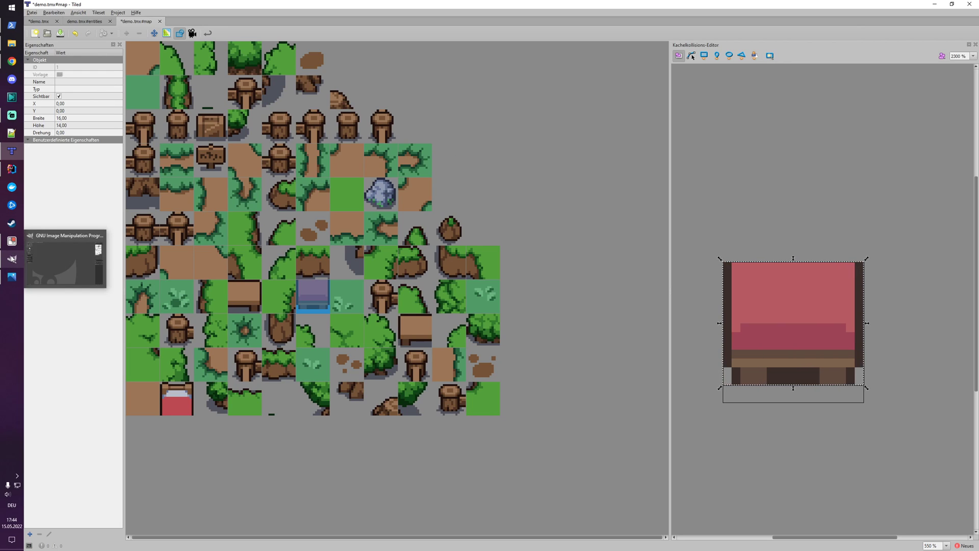
left_click(43, 23)
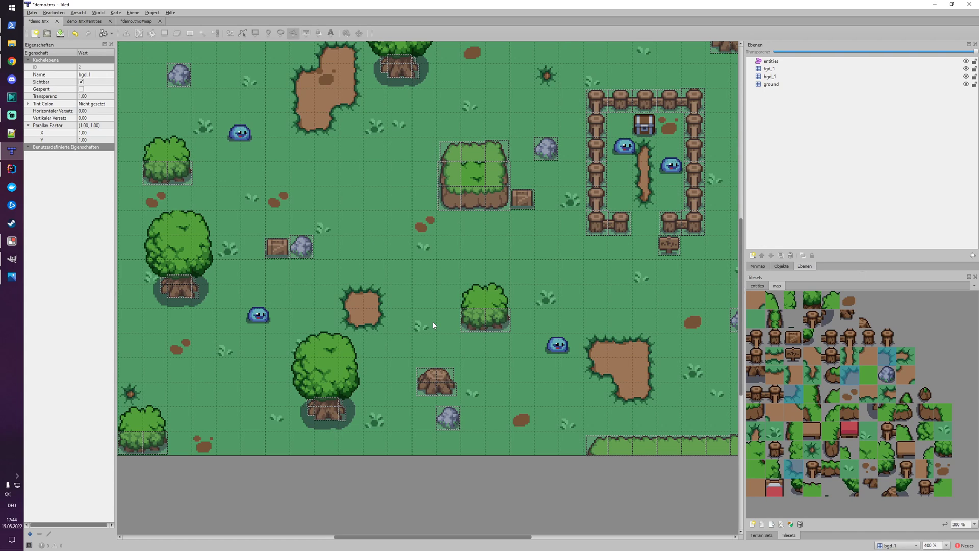
scroll(386, 313, "down", 3, "ctrl")
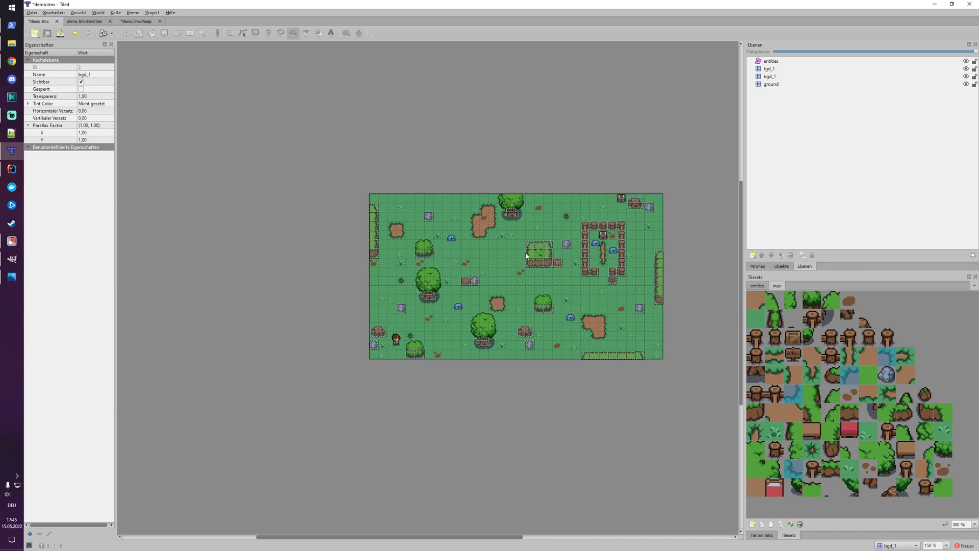
scroll(561, 284, "up", 4, "ctrl")
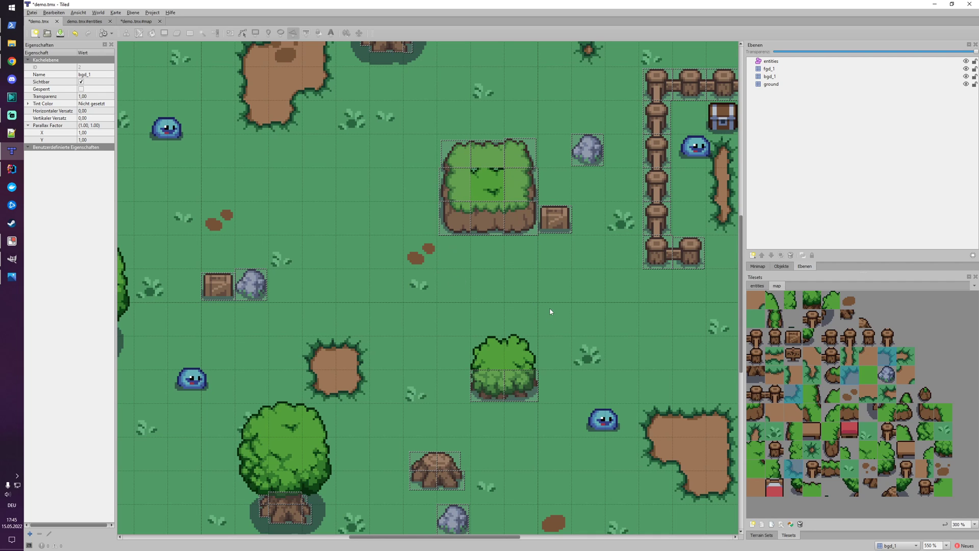
scroll(550, 308, "down", 3, "ctrl")
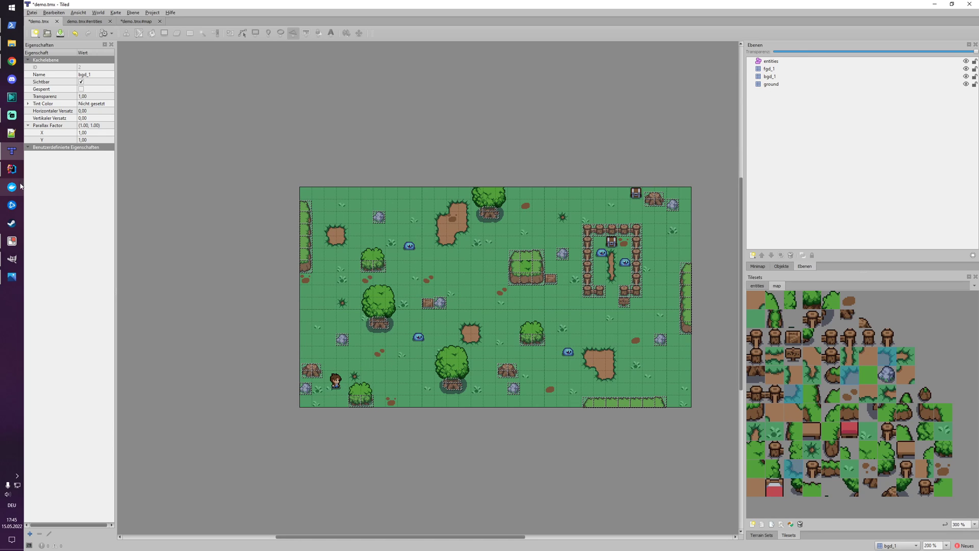
left_click(10, 172)
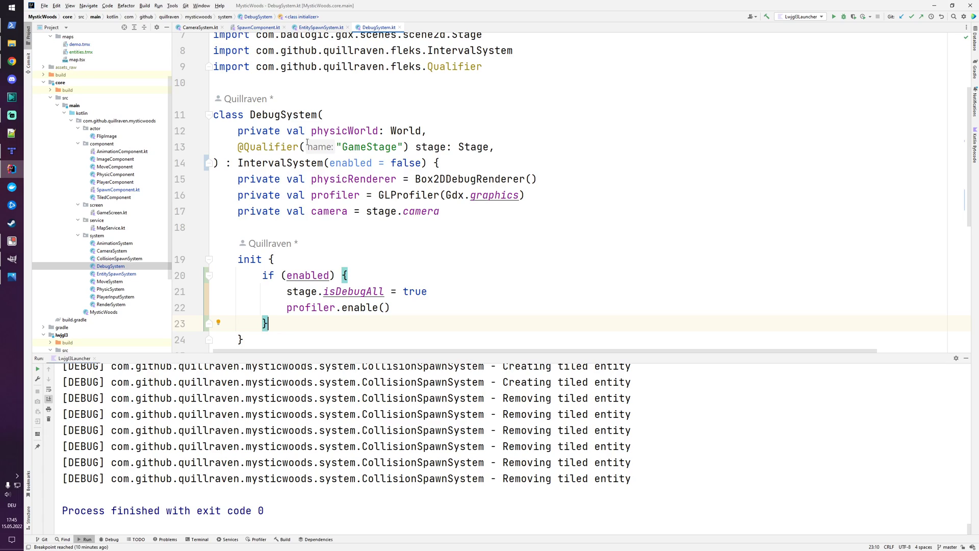
- Set the enabled argument of DebugSystem's IntervalSystem to true, and run the game in a maximized window
double_click(406, 162)
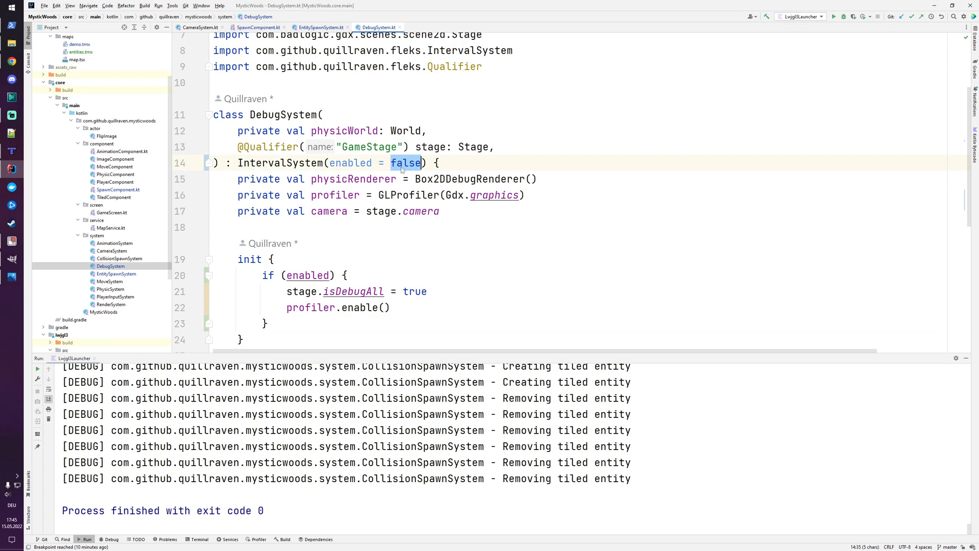
type("true")
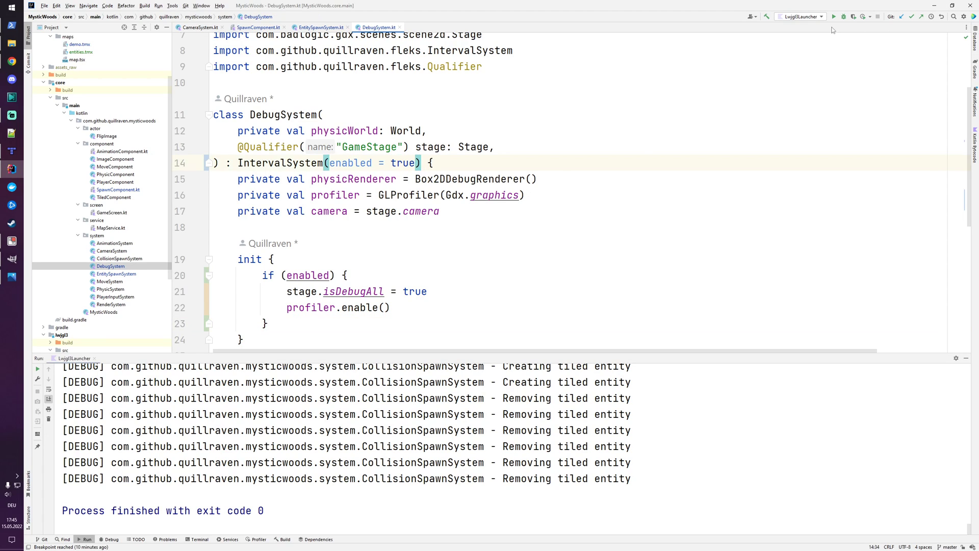
left_click(835, 17)
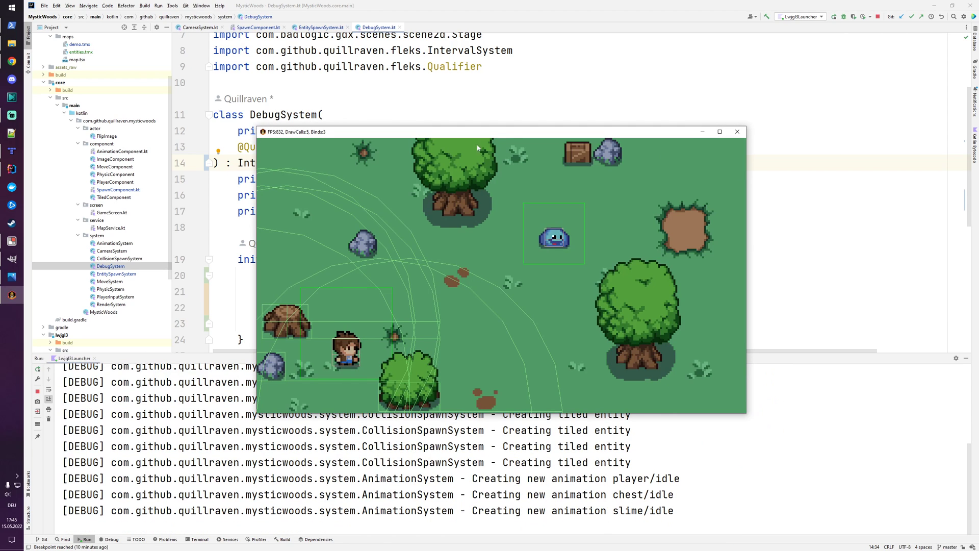
left_click(719, 131)
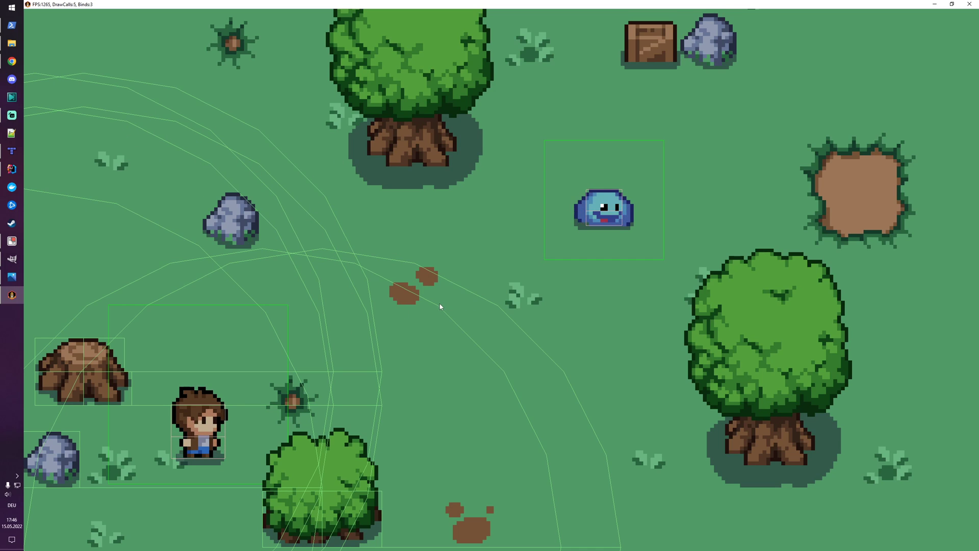
- Walk the player from the tree stump up past the tree trunk, watching which collision outlines spawn around him
key("w+d")
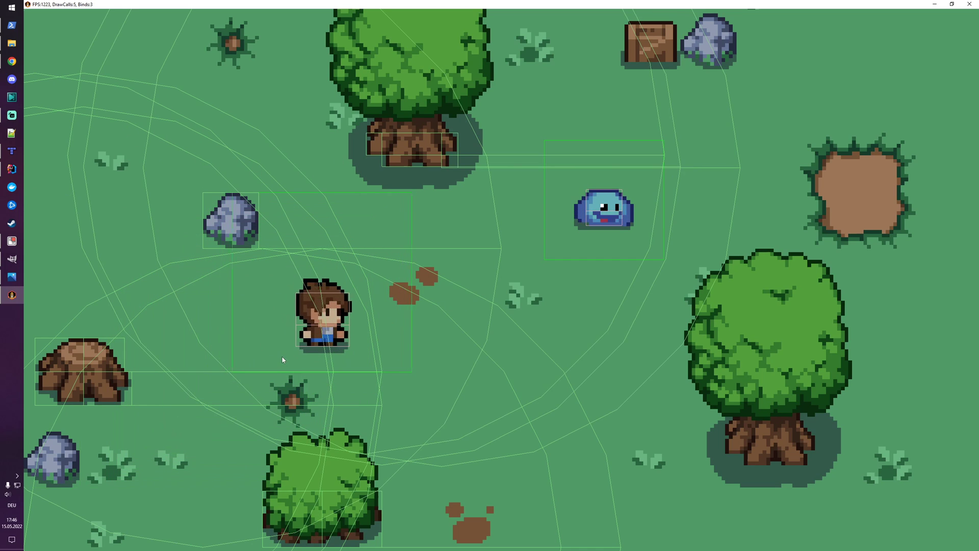
key("d")
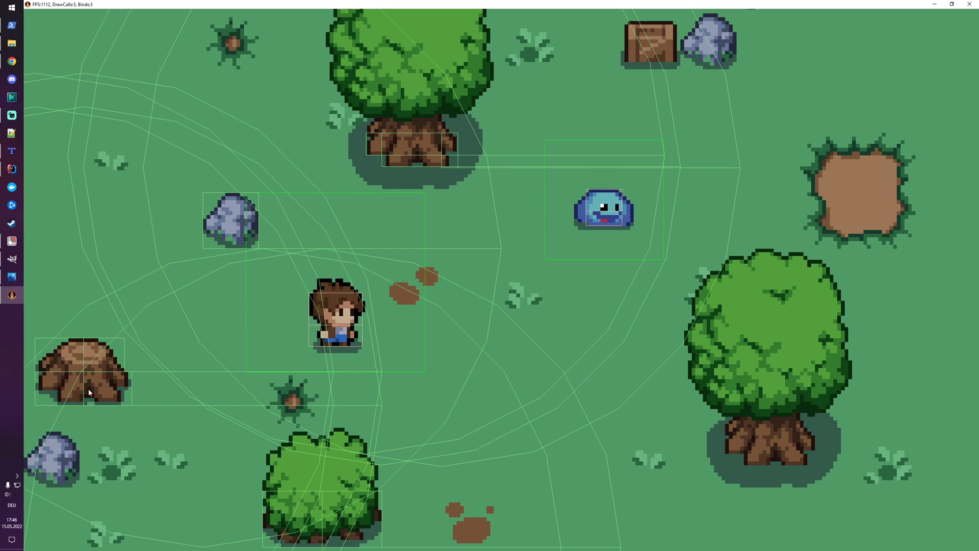
key("d")
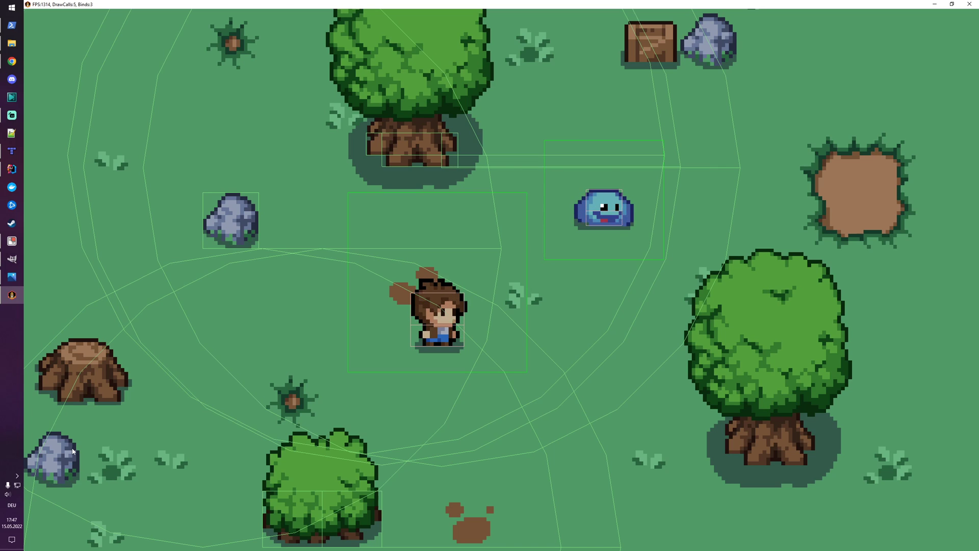
key("w")
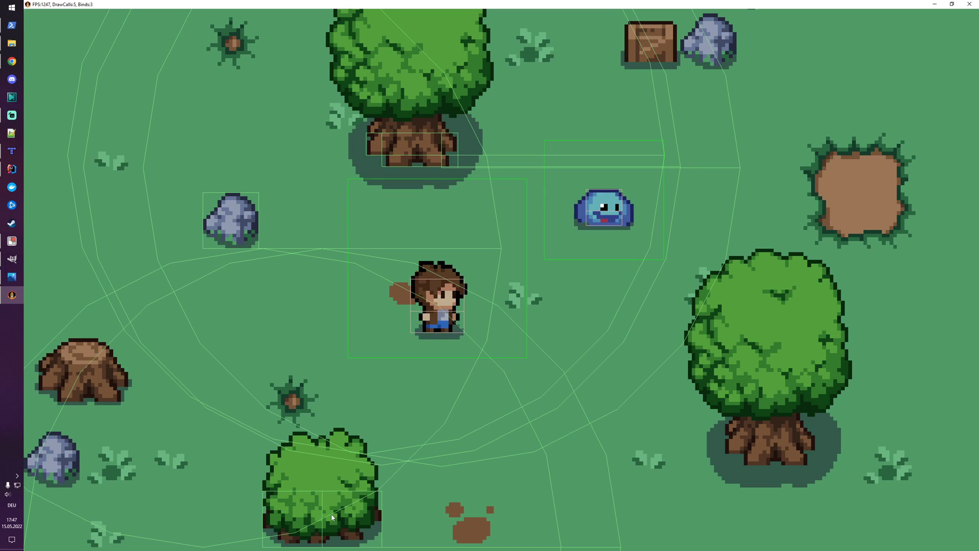
key("w")
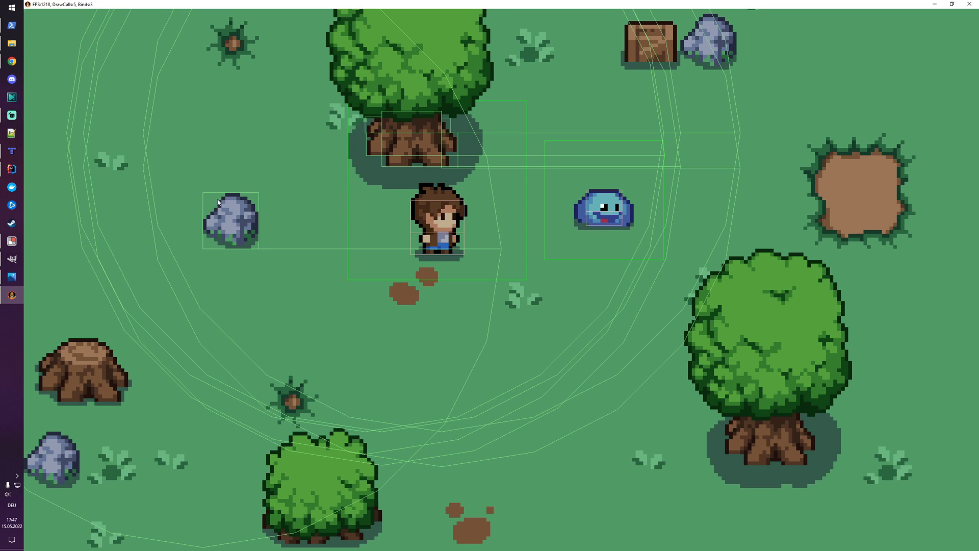
key("w")
key("d")
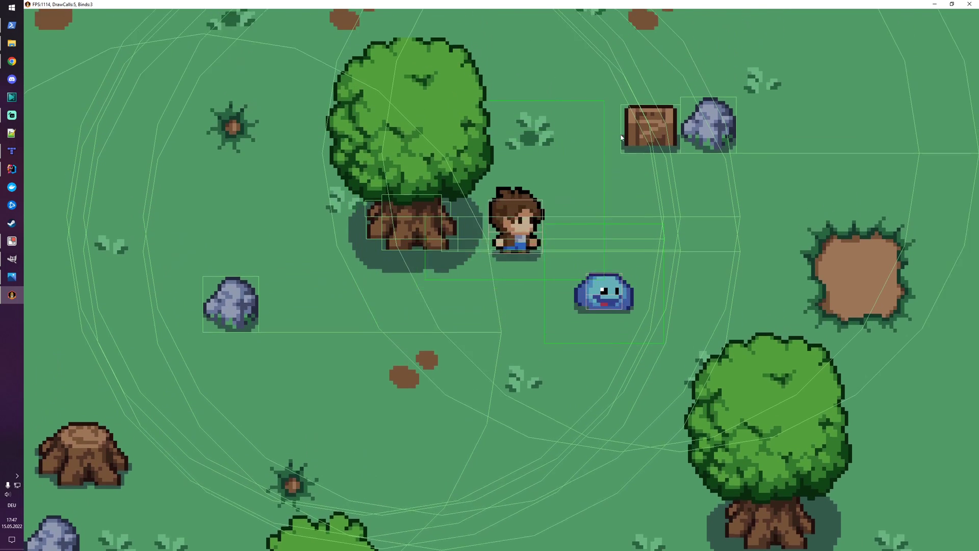
- Walk the player back towards the stump and over to the far side of the crate and rock to check collision spawning
key("a")
key("s")
key("a")
key("d")
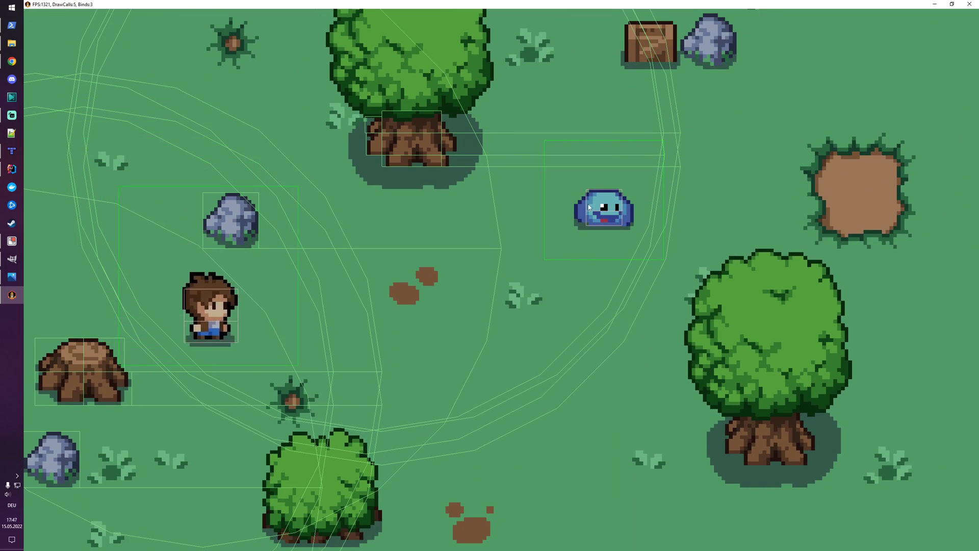
key("w")
key("d")
key("w")
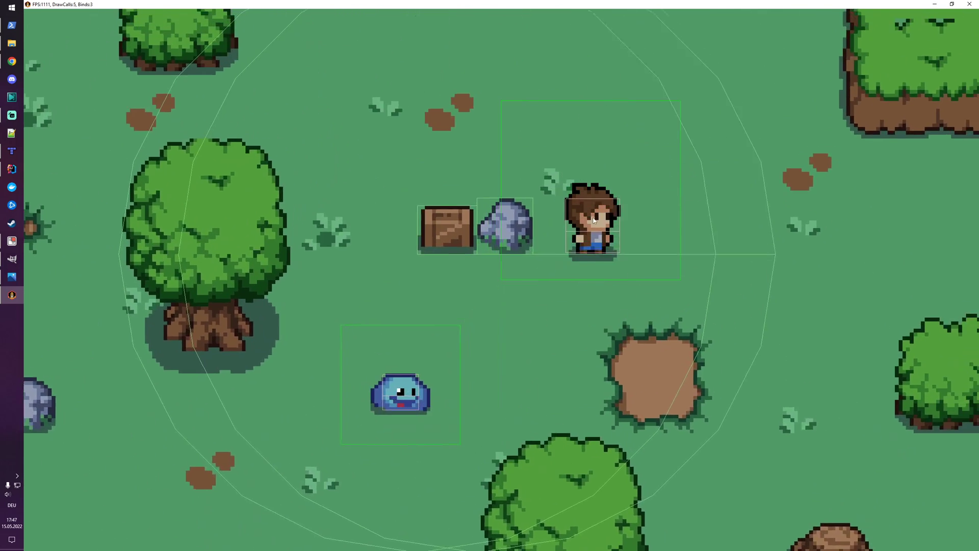
- Move the player back and forth between the bush and the slime, and down against the crate's upper edge
key("a")
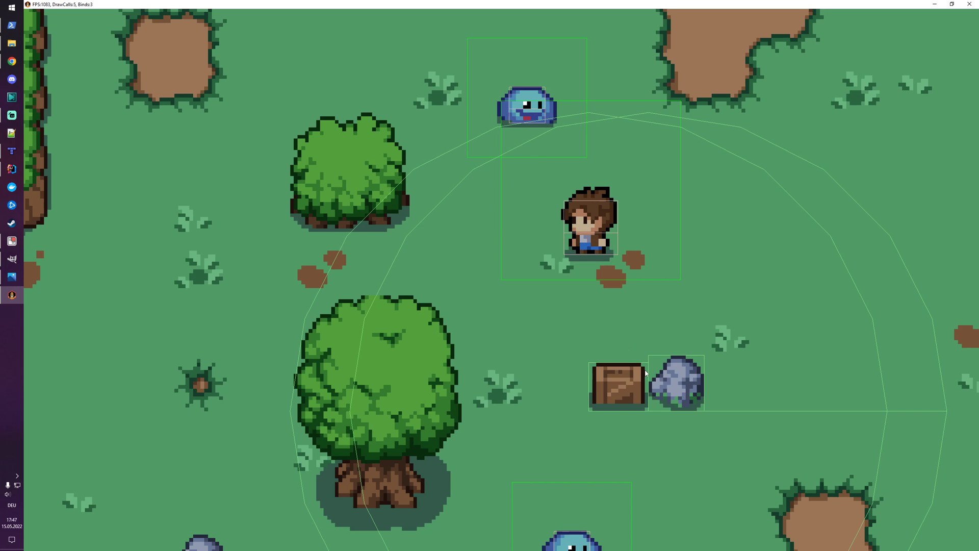
key("s")
key("a")
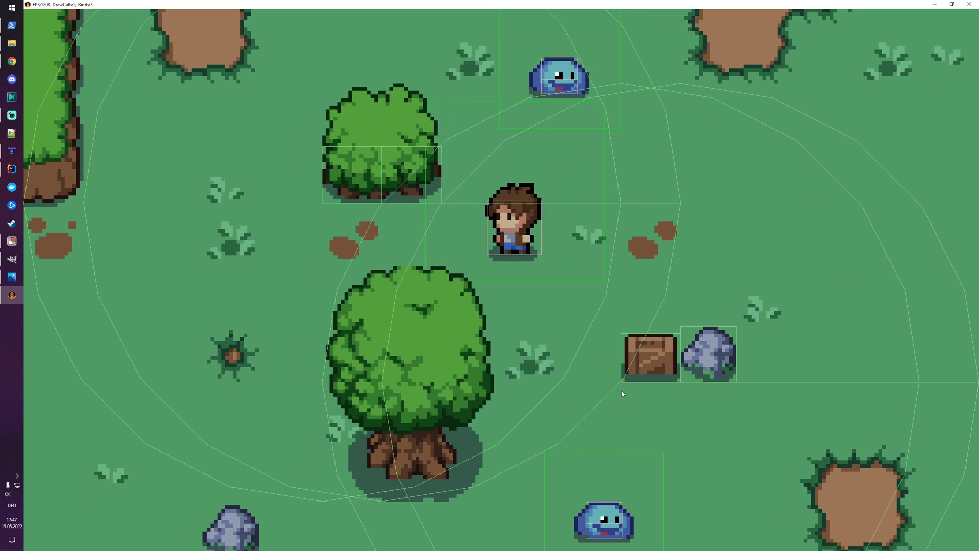
key("d")
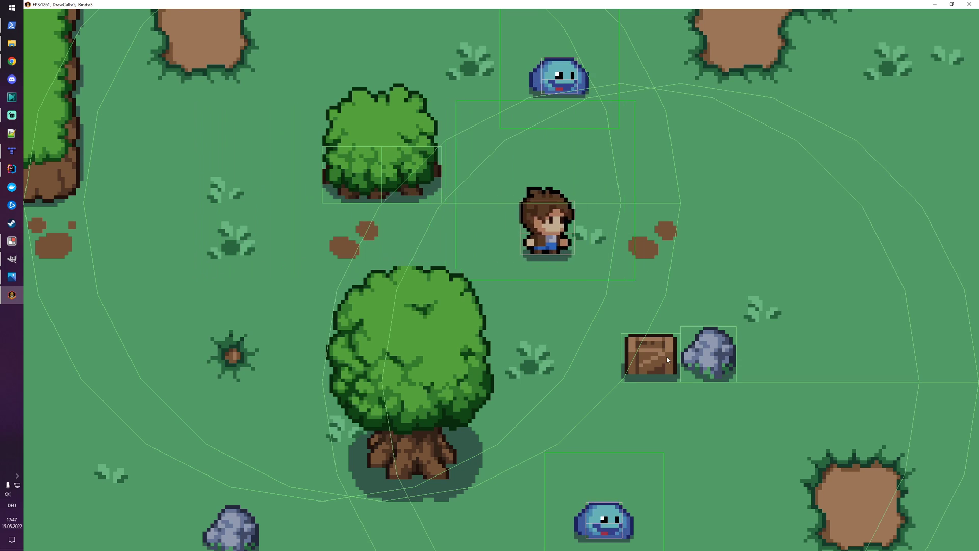
key("a")
key("d")
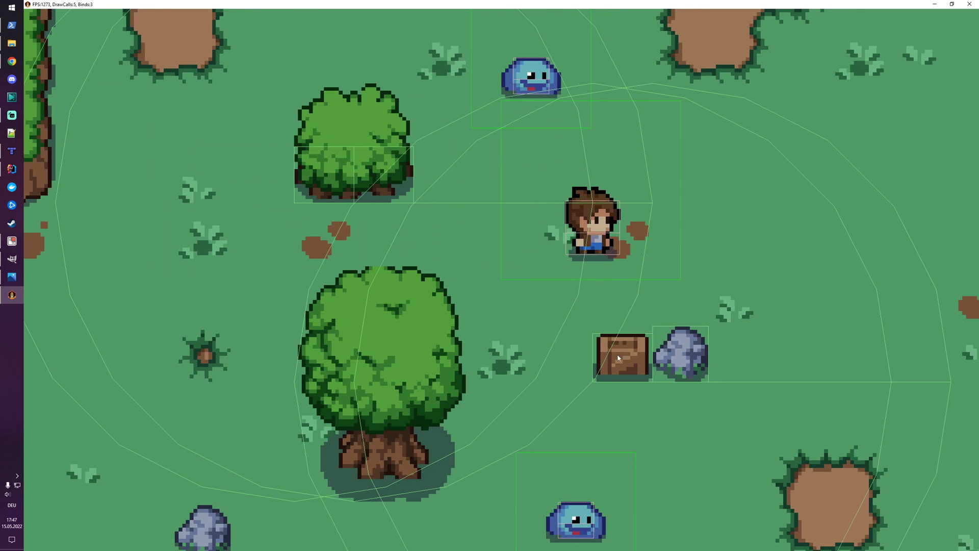
key("s")
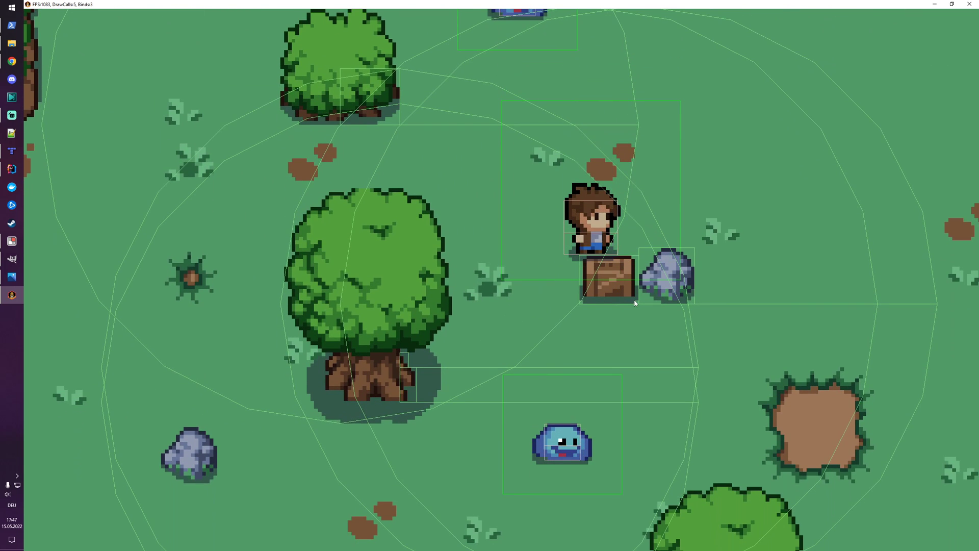
- Test the crate and rock collisions by walking the player along their upper edges and around to below the crate
key("d")
key("w")
key("s")
key("a")
key("d")
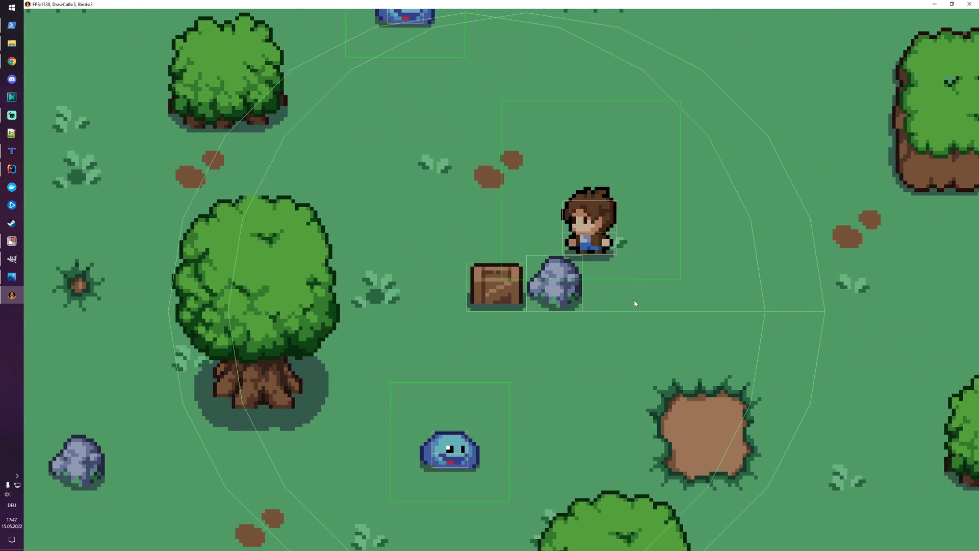
key("a")
key("s")
key("a")
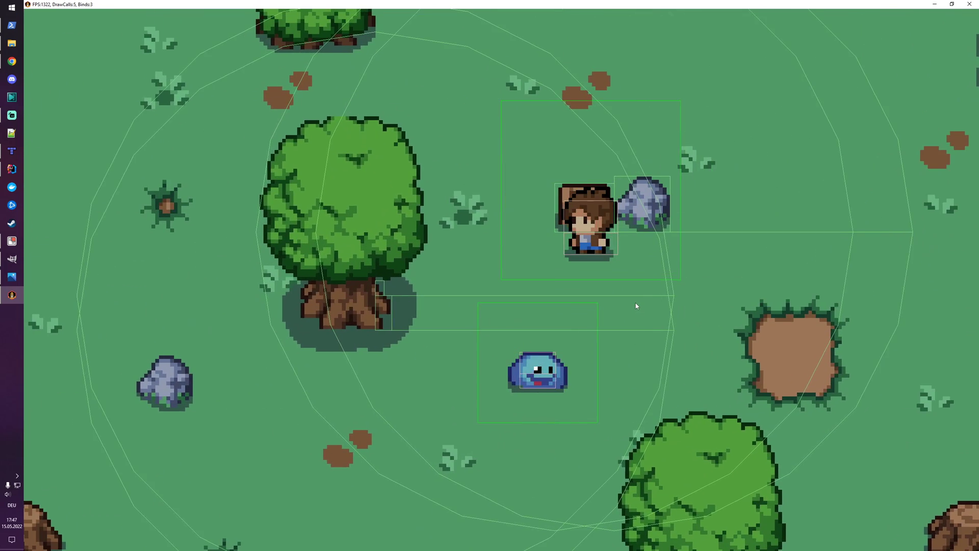
- Walk the player to the dirt patch beside the long hedge and back to the area between the stump, rock and tree
key("w")
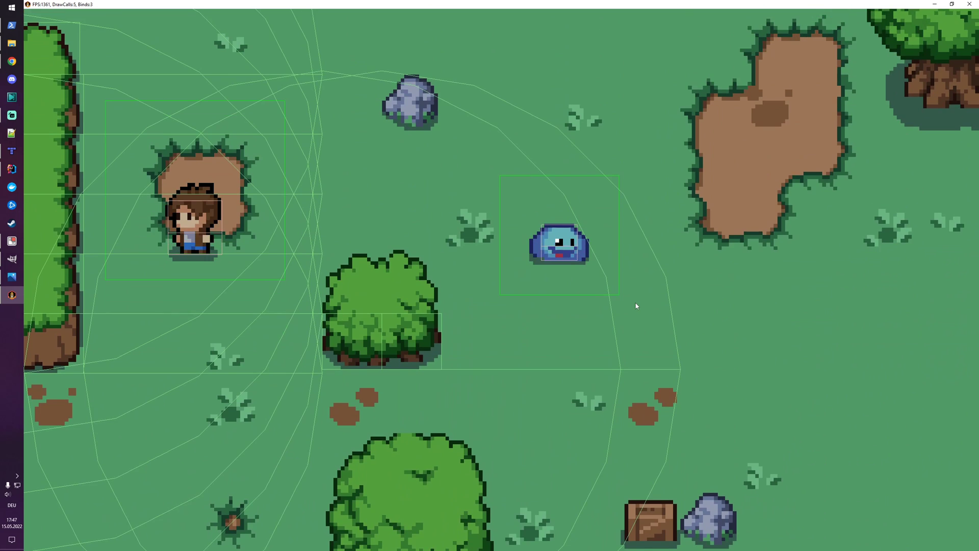
key("s")
key("a")
key("d")
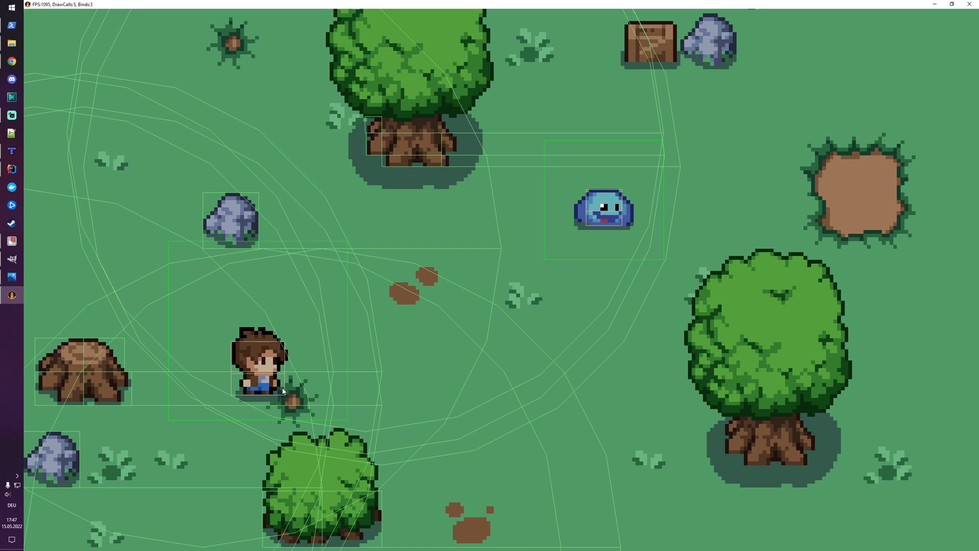
key("d")
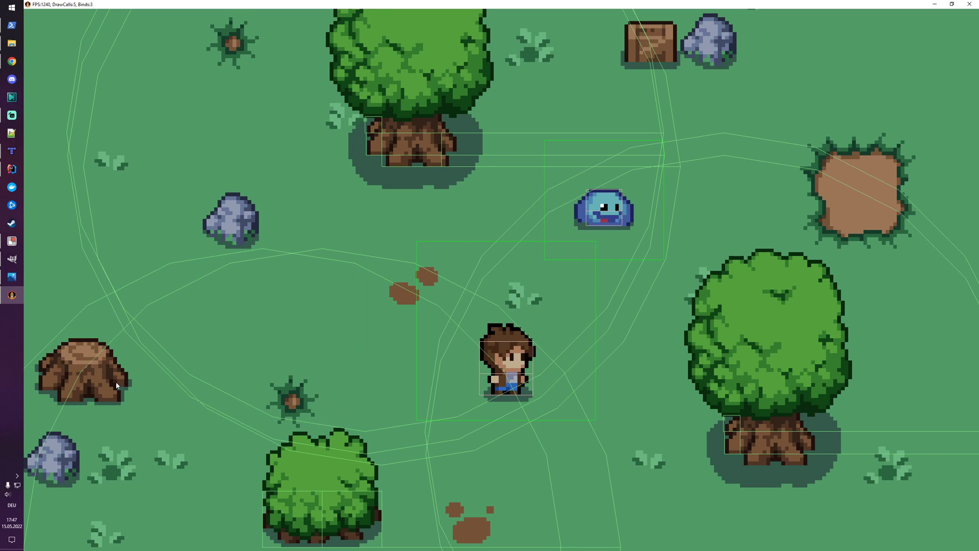
key("w")
key("a")
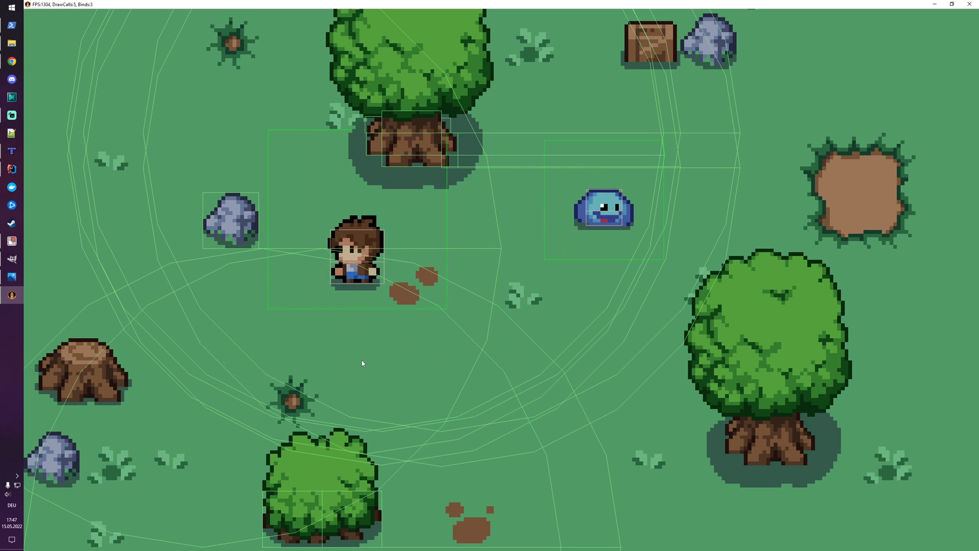
- Walk the player past both dirt areas and the square hedge, down to the lower stump and rock, checking the collision outlines
key("d")
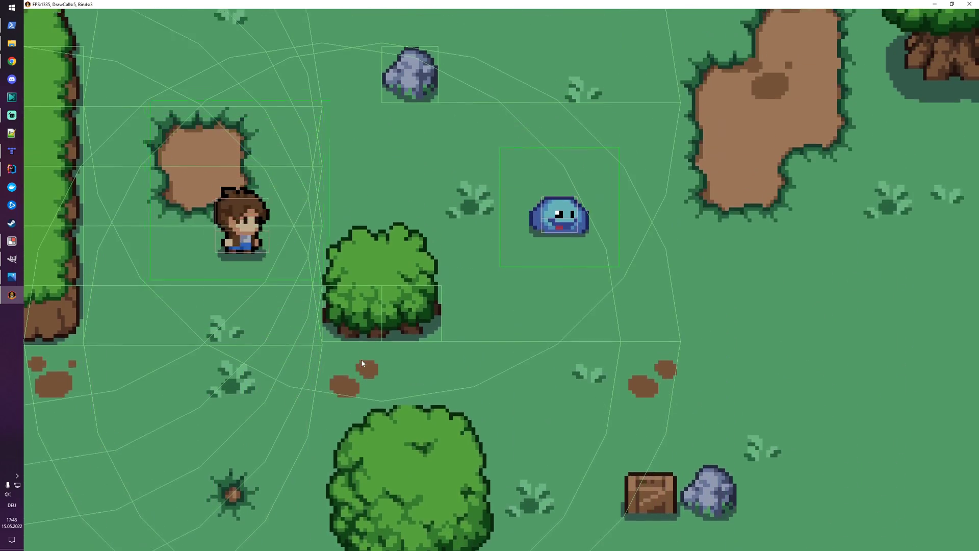
key("d")
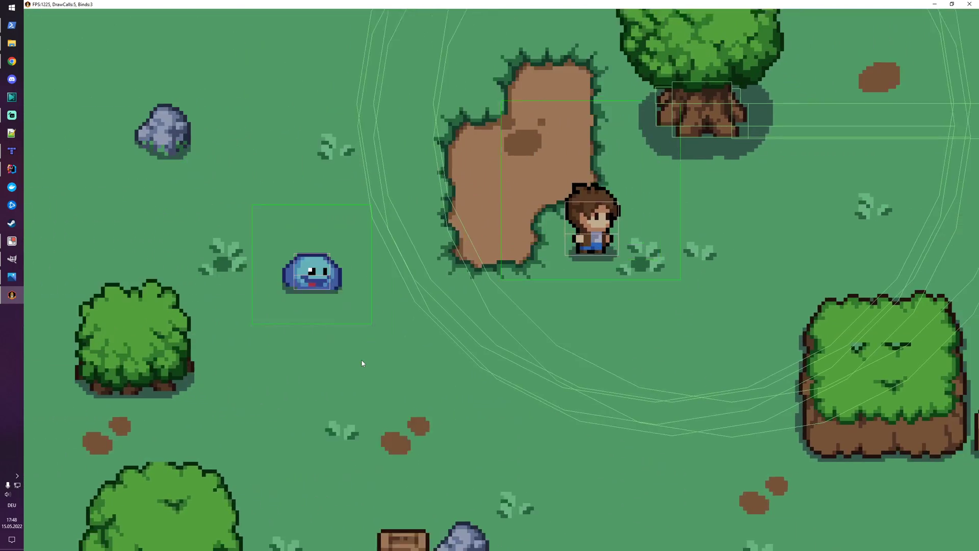
key("a")
key("s")
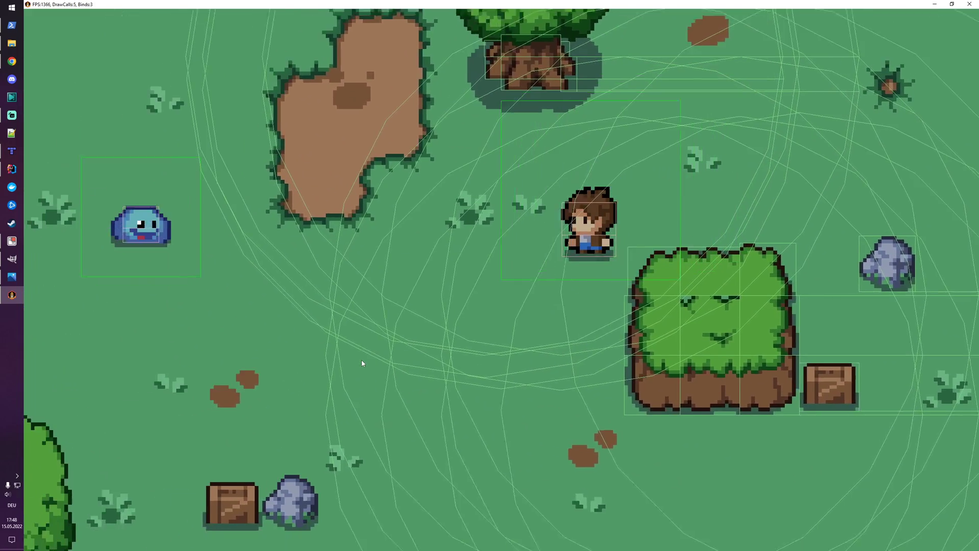
key("s")
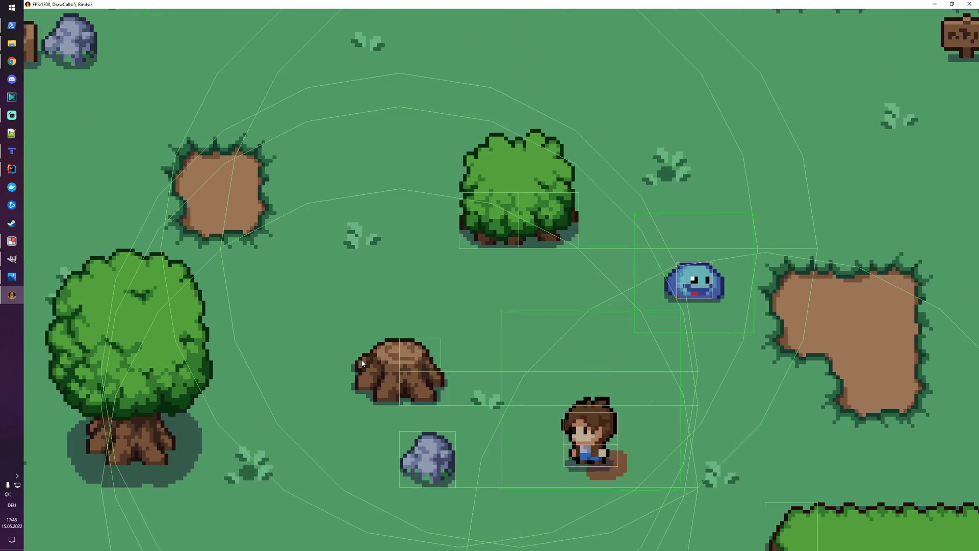
key("a")
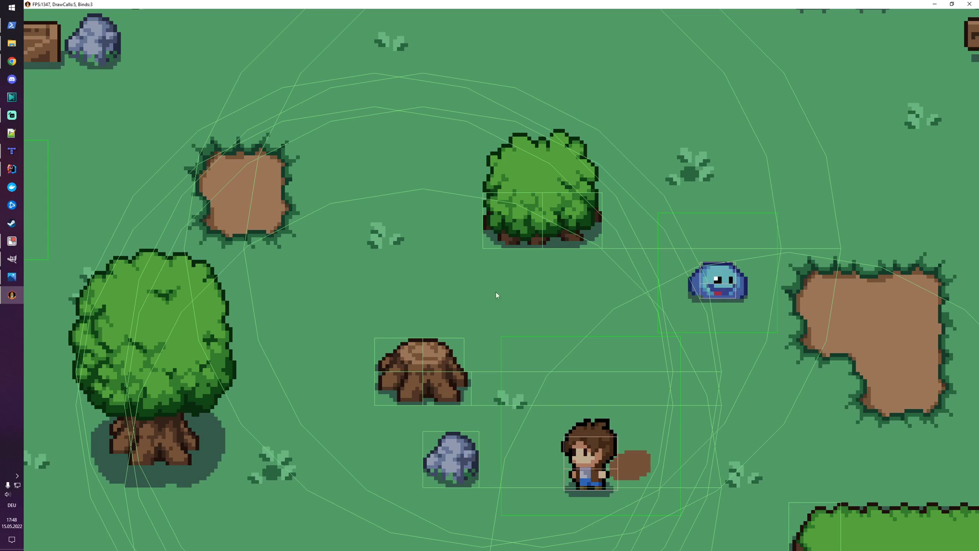
- Walk the player across the L-shaped dirt patch to the chest above the fenced enclosure and back to the starting area
key("d")
key("w")
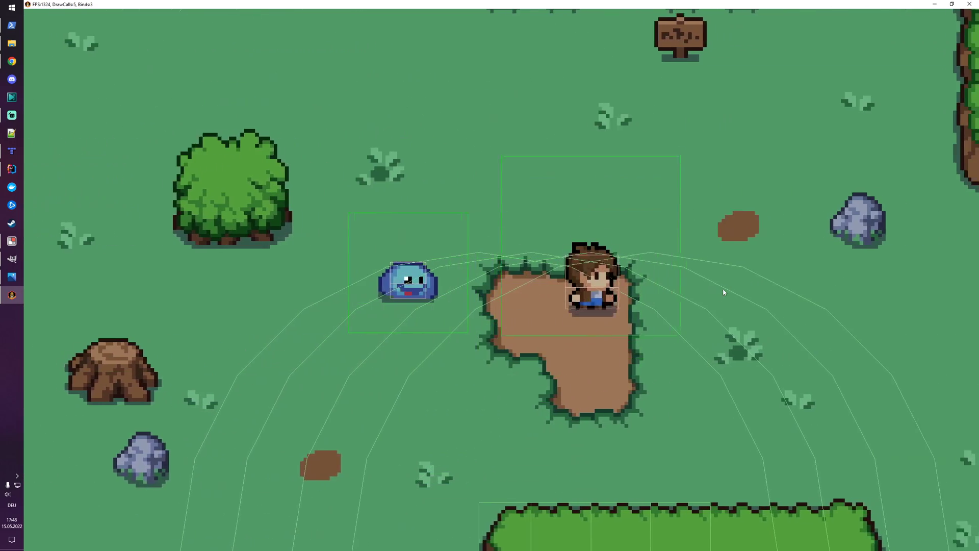
key("a")
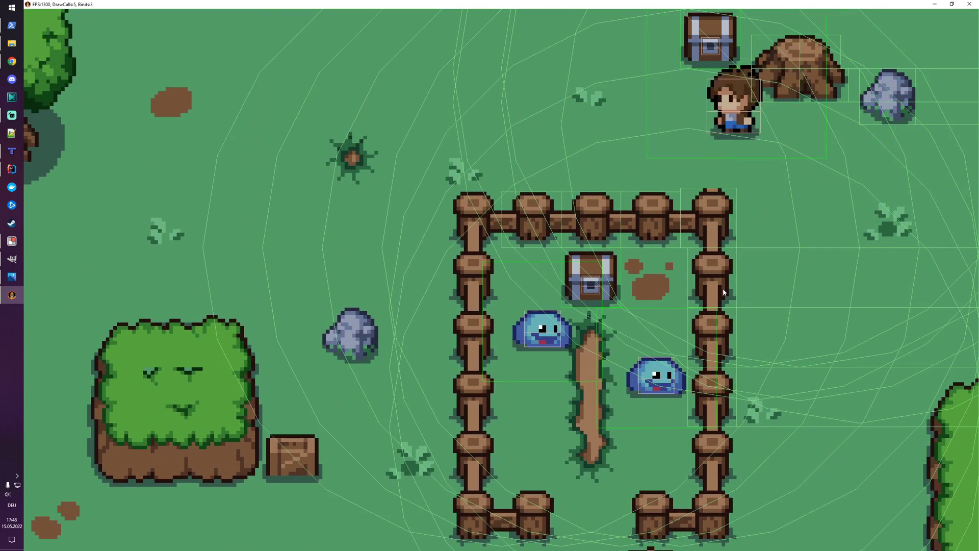
key("s")
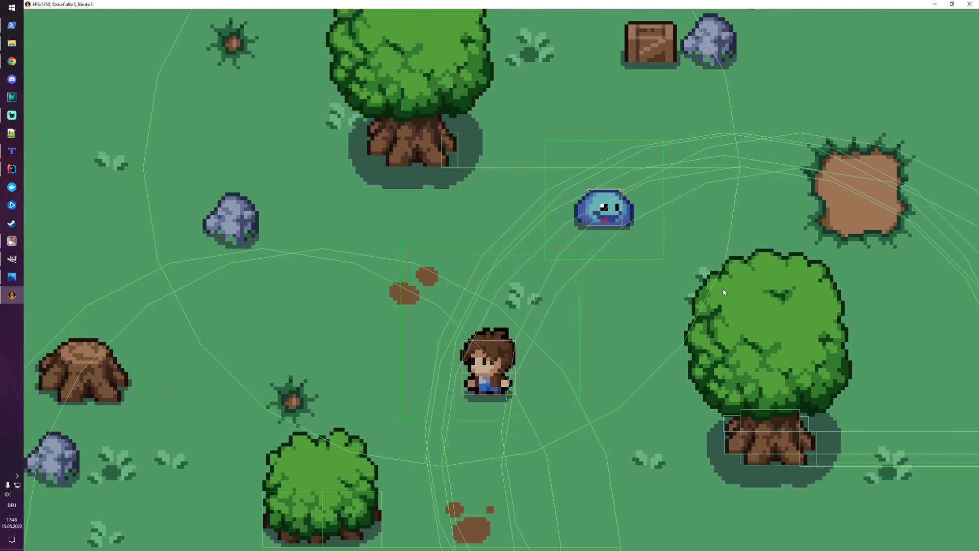
- Move the player in short steps below the big tree and up beside the slime, watching the nearby collision outlines change
key("w")
key("d")
key("s")
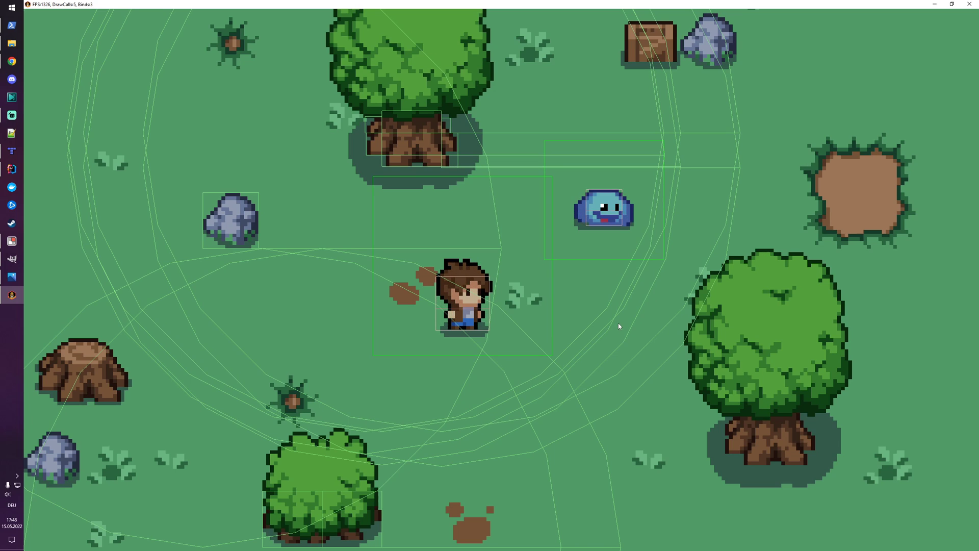
key("a")
key("d")
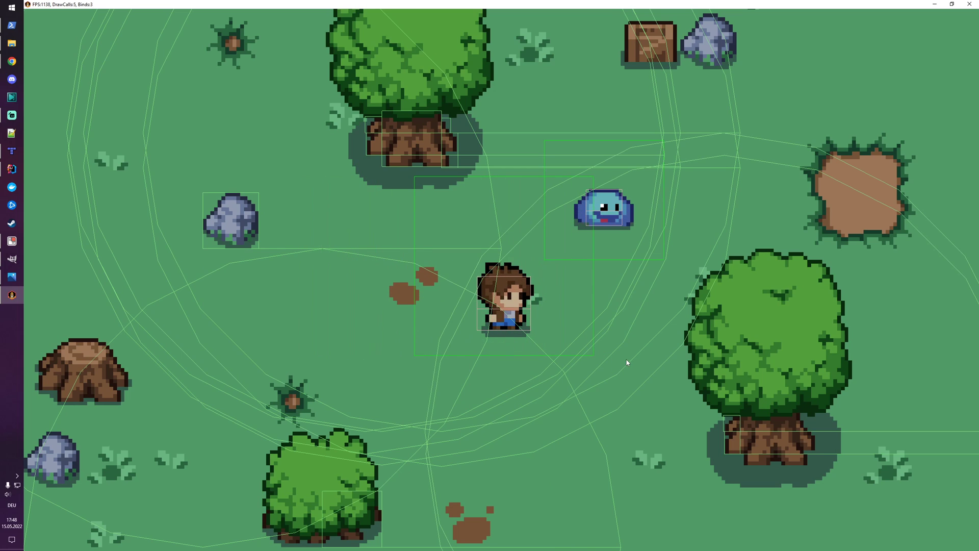
key("a")
key("d")
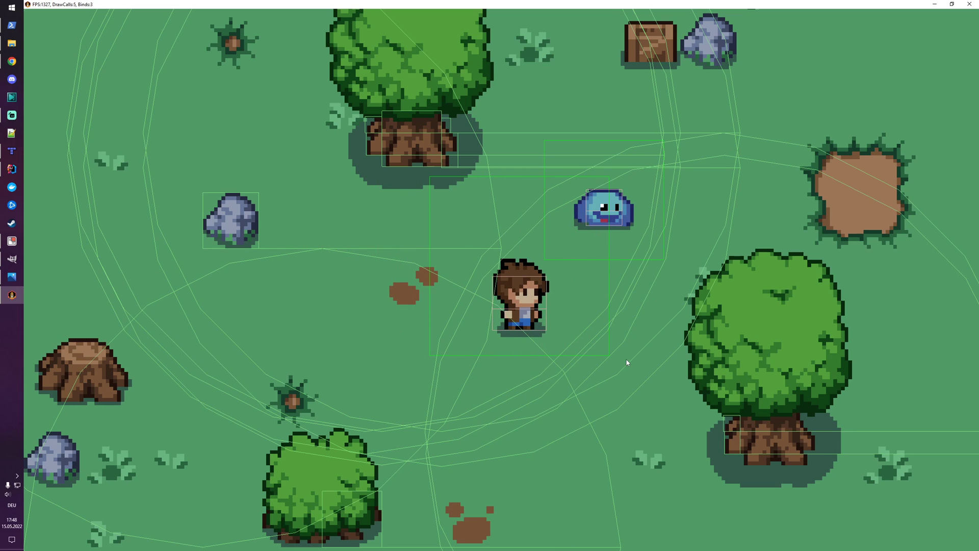
key("w")
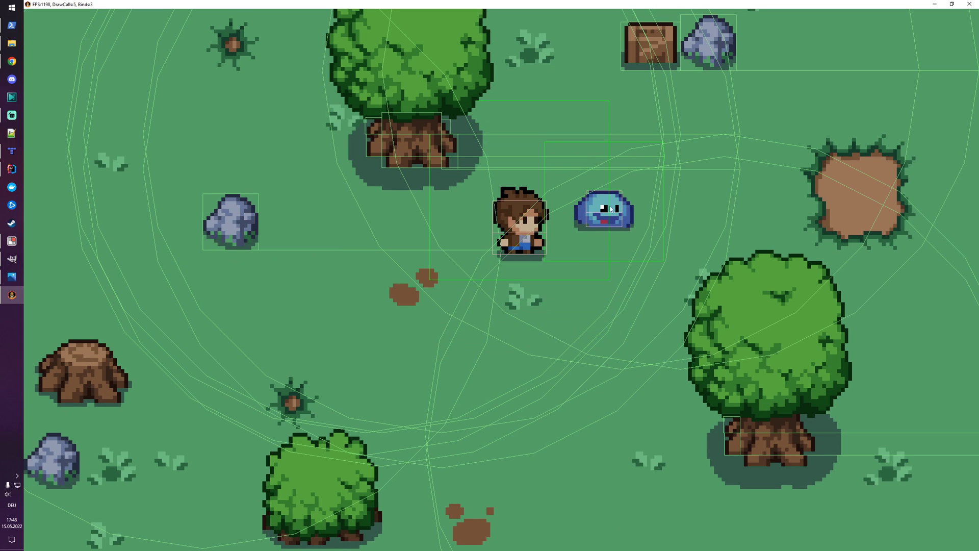
- Move the player back and forth over the blue slime, checking the draw order and the overlapping collision outlines
key("w")
key("d")
key("a")
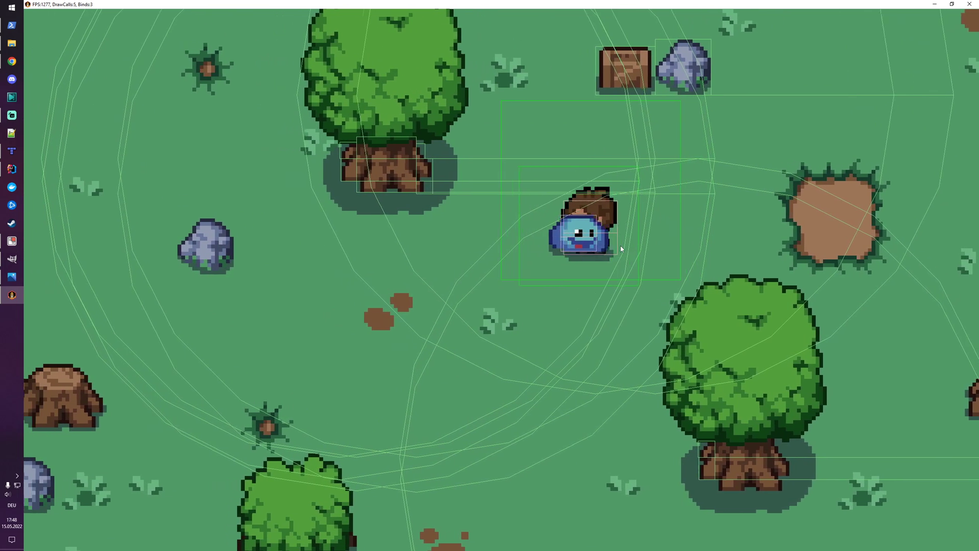
key("d")
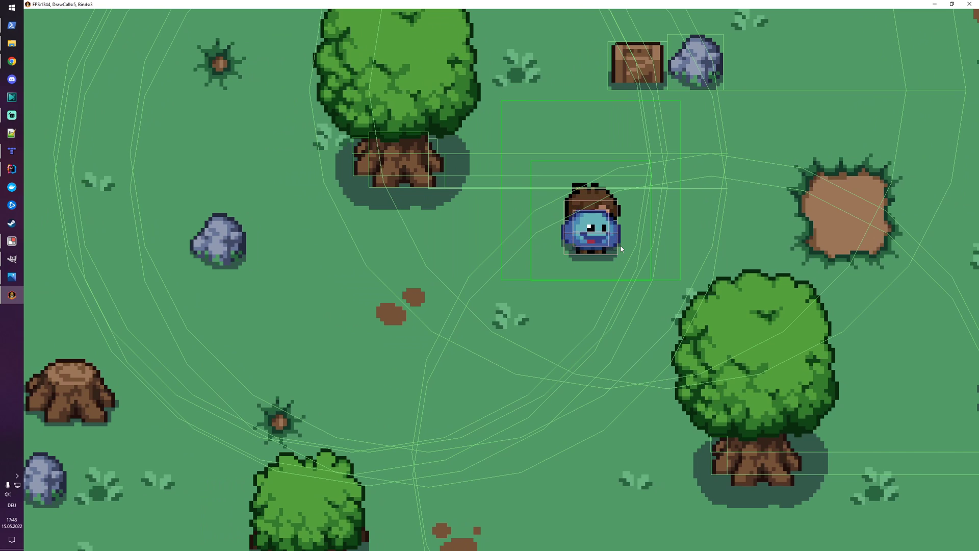
key("d")
key("a")
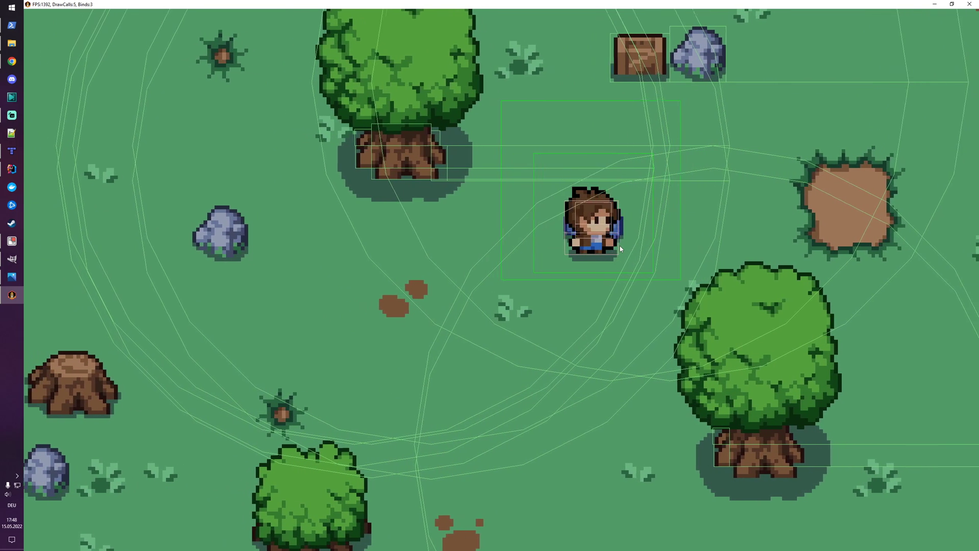
- Walk the player away from the slime and past the square dirt patch, watching the outlines around the trees, chest and rock
key("d")
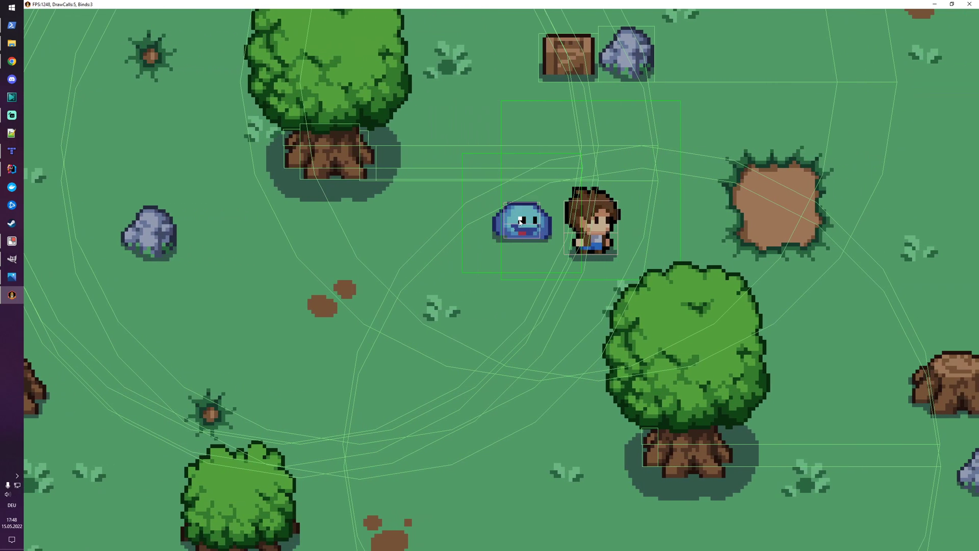
key("a")
key("d")
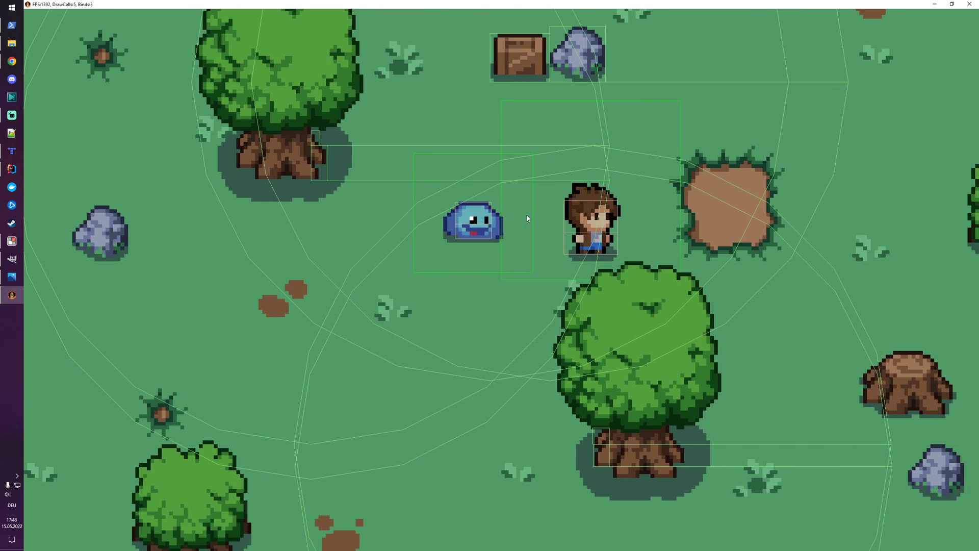
key("d")
key("w")
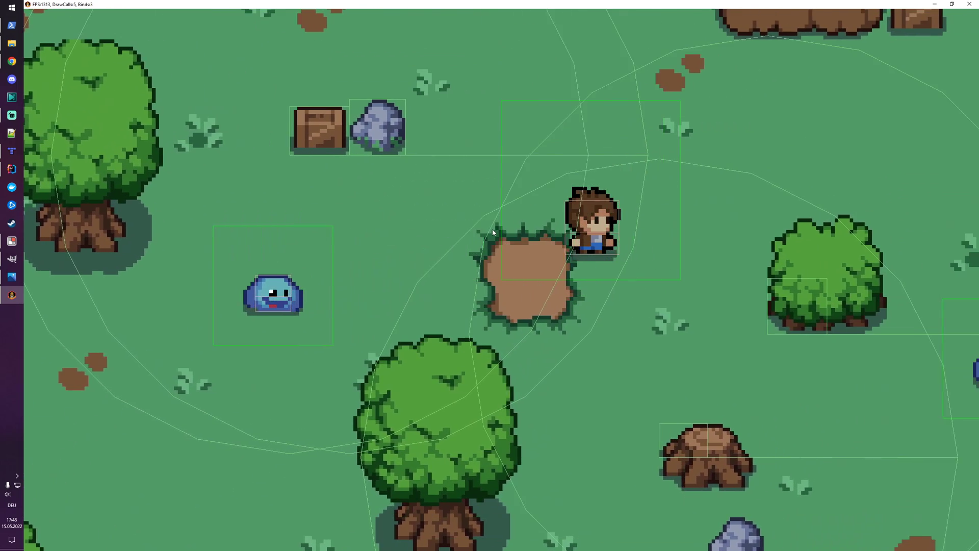
- Walk the player back past the slime to the grass below the big tree and close the game
key("a")
key("s")
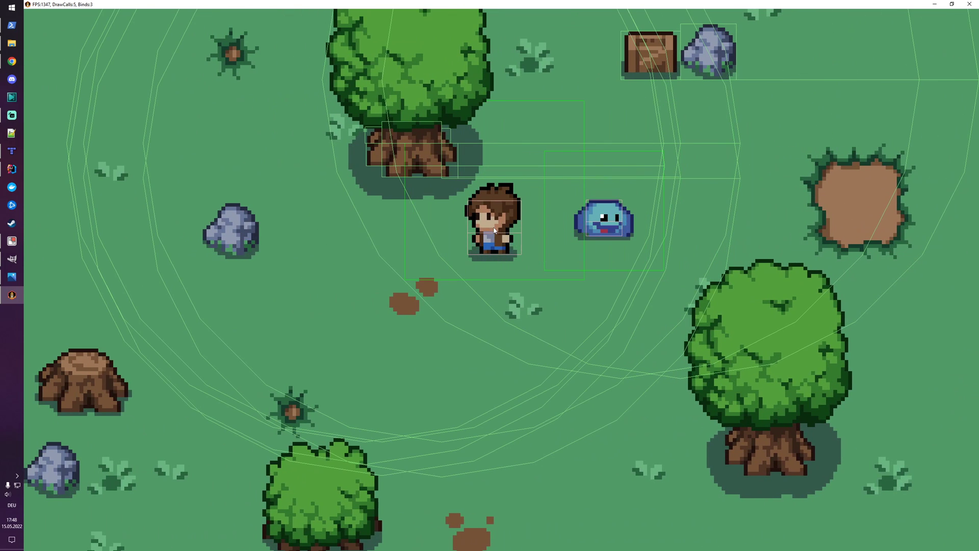
key("s")
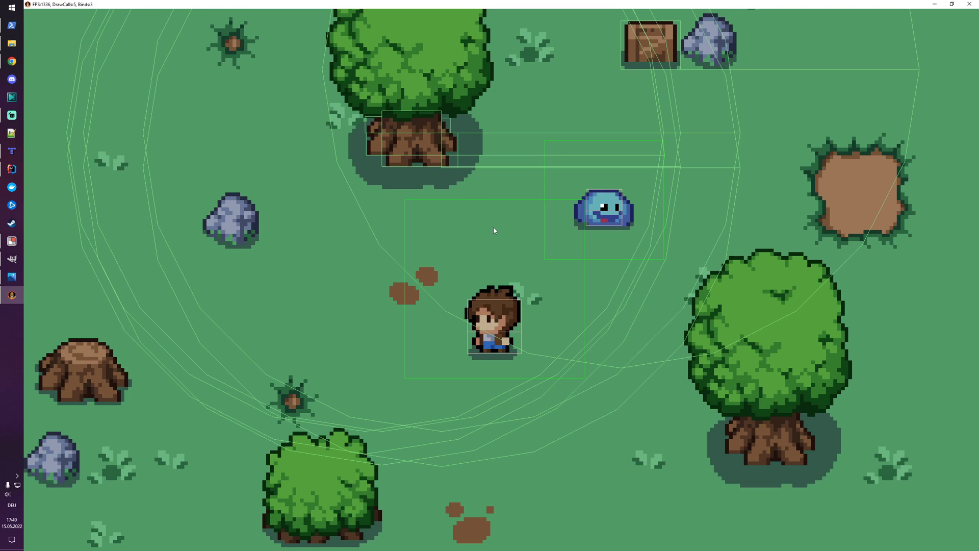
left_click(971, 6)
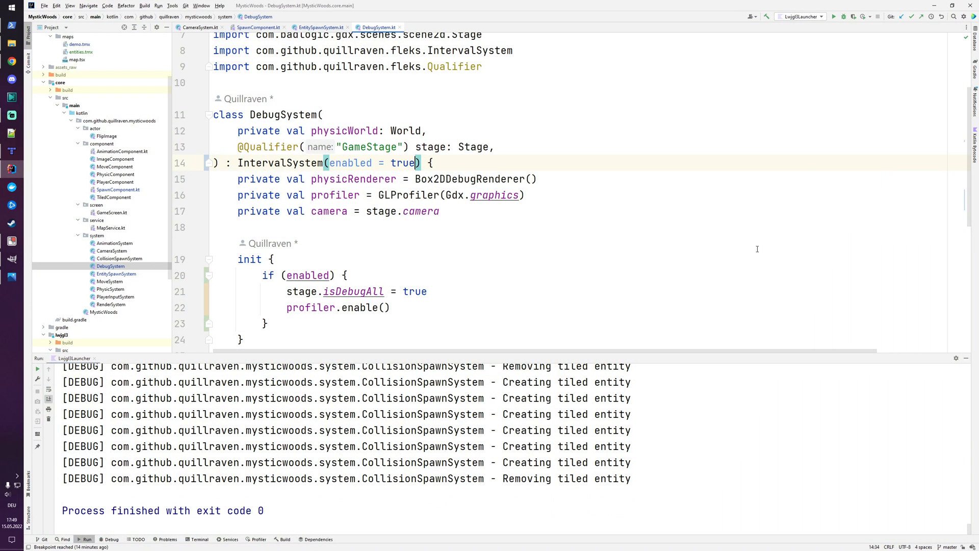